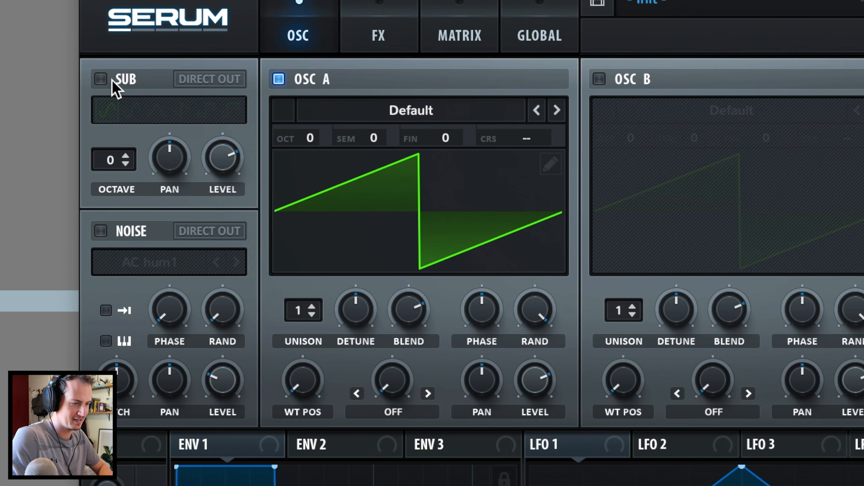
- Turn on the sub oscillator and set the octave of both the sub and oscillator A to -2
click(112, 80)
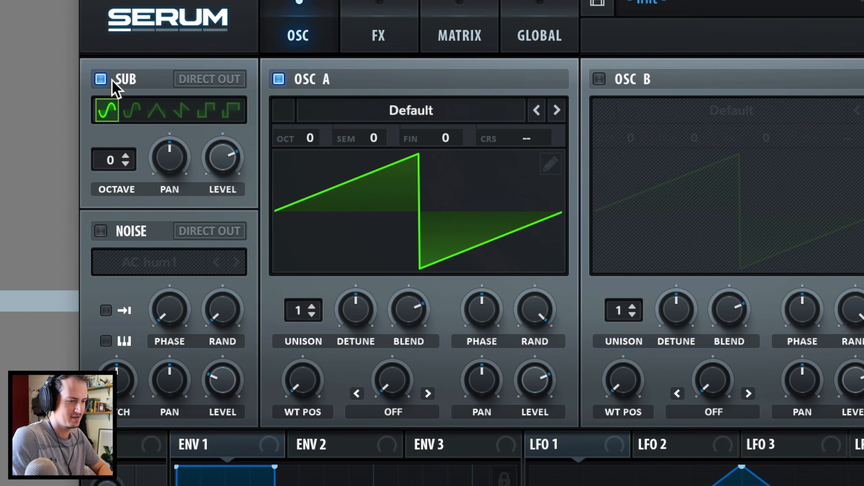
drag(120, 154, 119, 175)
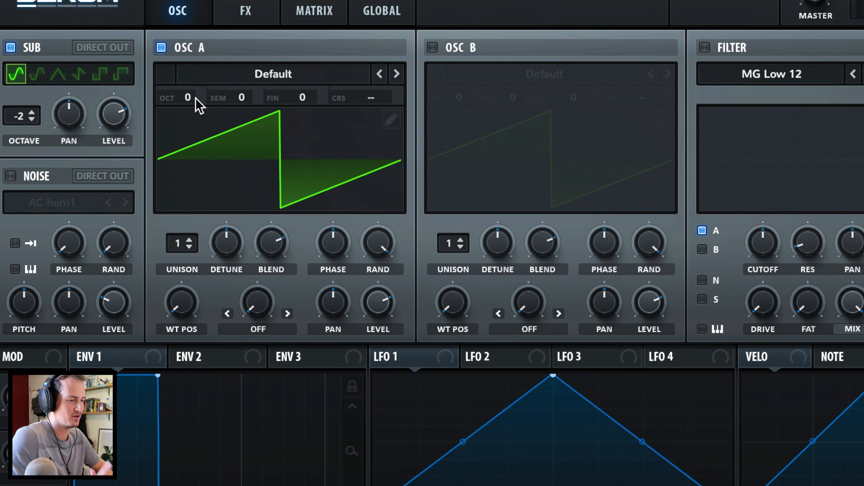
drag(311, 138, 311, 179)
drag(189, 126, 190, 137)
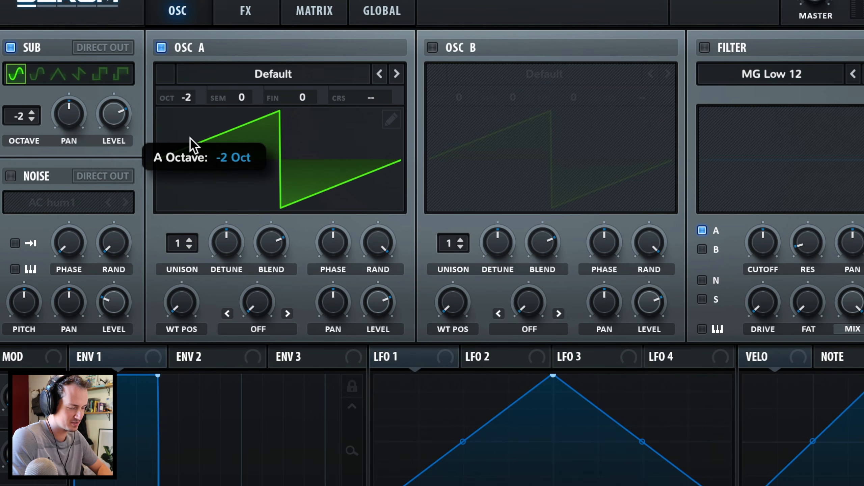
- Load the Trilobyte 1 [SL] spectral wavetable into oscillator A
click(298, 70)
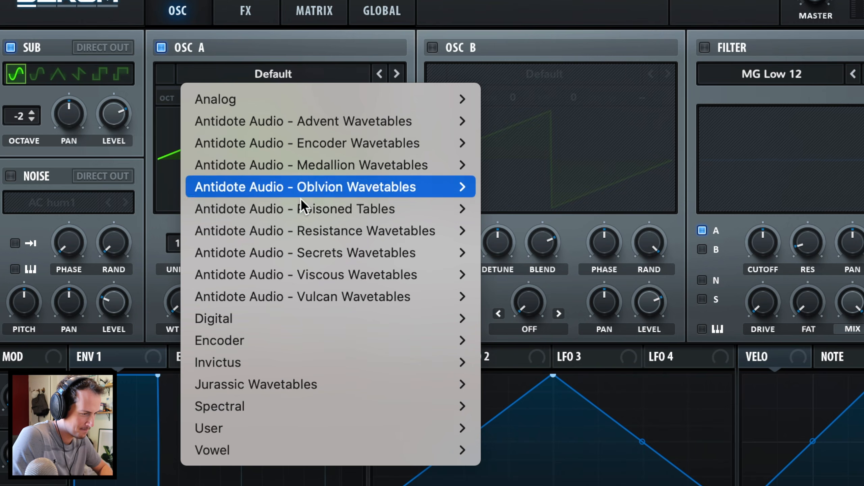
mouse_move(317, 398)
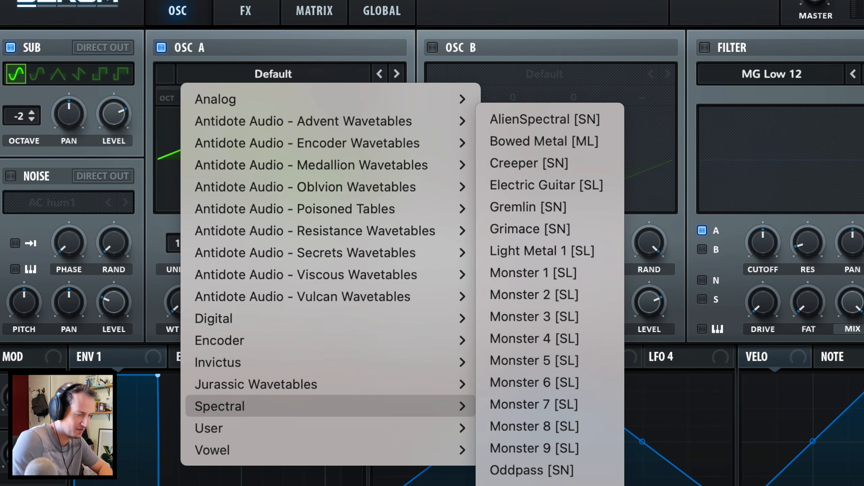
click(534, 485)
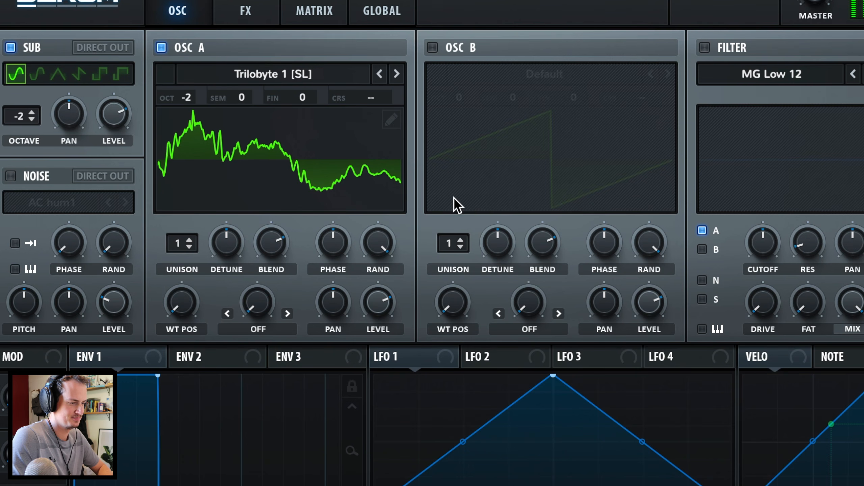
- Turn on oscillator B, tune it up 7 semitones and bring its level down to zero
click(432, 48)
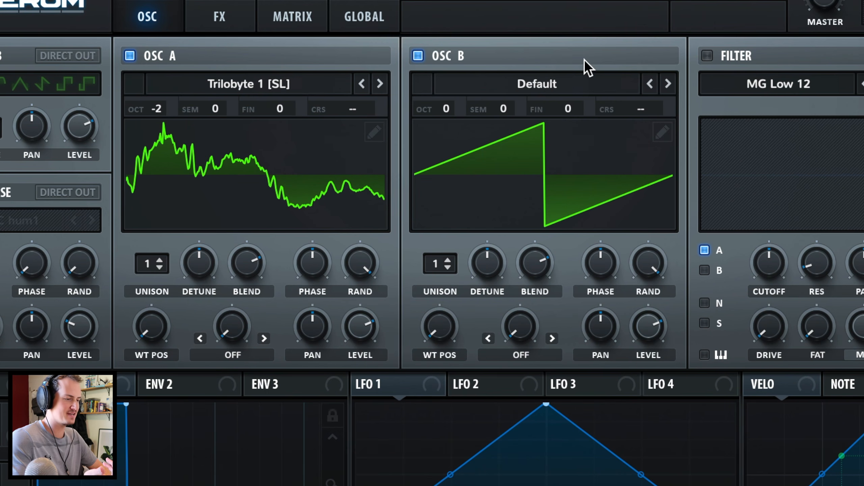
drag(506, 109, 517, 39)
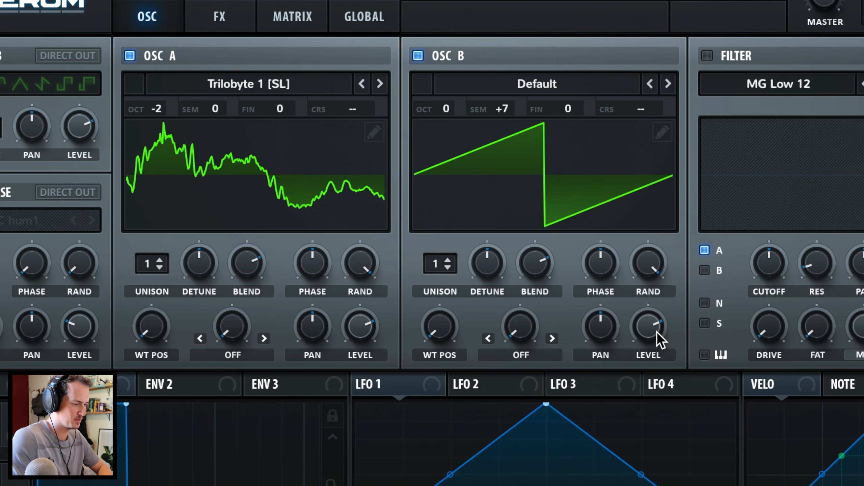
drag(658, 338, 650, 381)
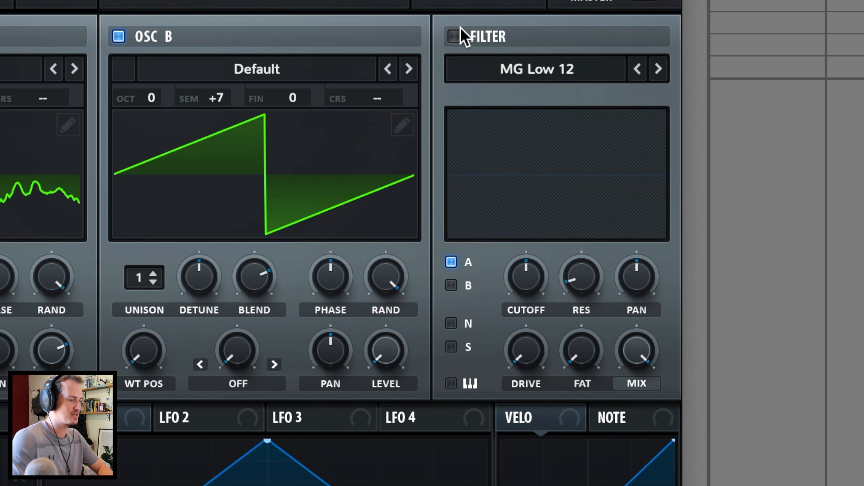
- Turn on the filter and set its type to Band 12
click(456, 34)
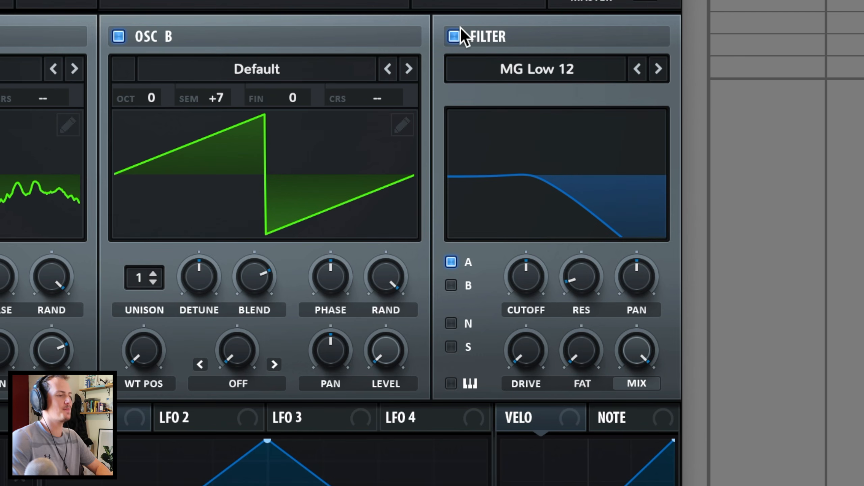
click(537, 68)
mouse_move(545, 99)
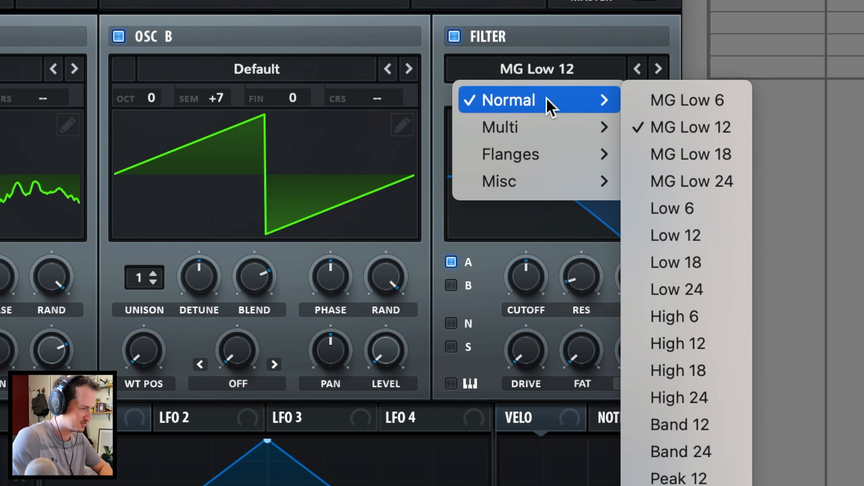
click(700, 424)
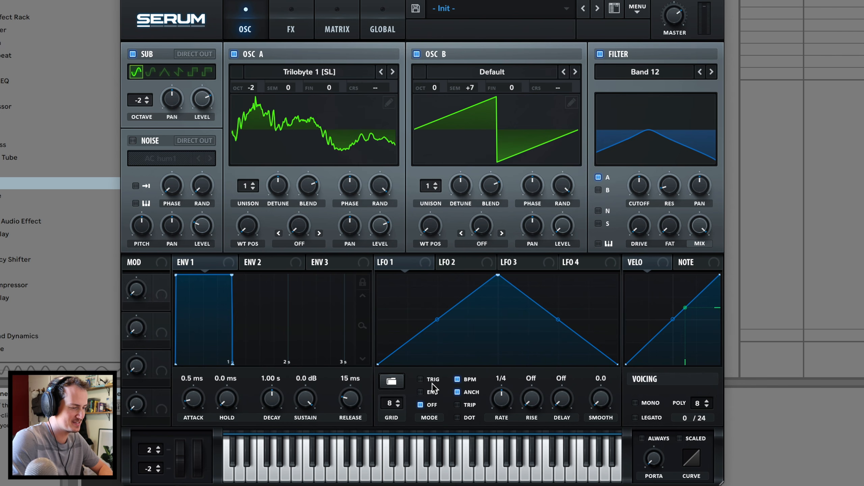
- Set LFO 1 to Trig mode at a 1/2 rate, and move its peak earlier with a steeply curved rise
click(430, 380)
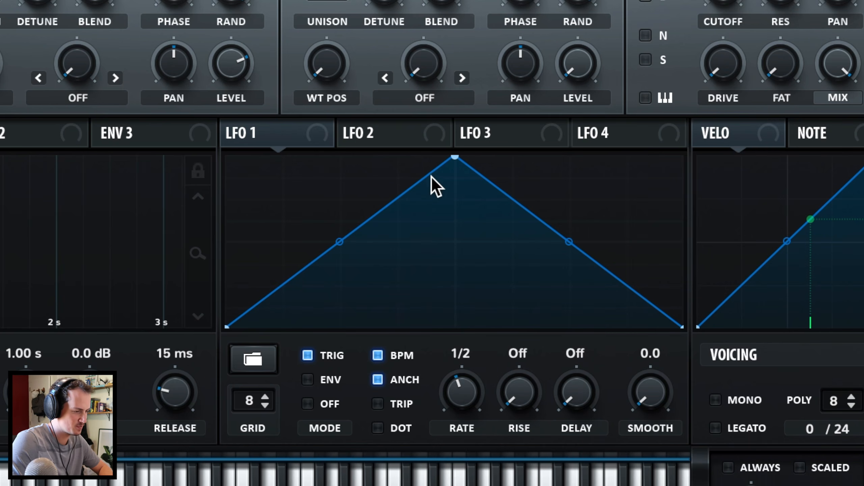
drag(455, 158, 304, 132)
drag(264, 242, 280, 277)
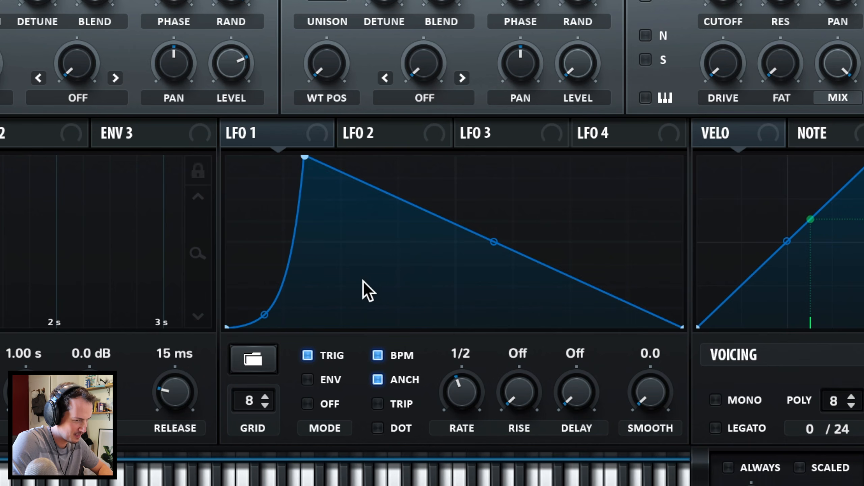
- Add points to LFO 1's falling slope to form a dip, a small second bump and a tall late peak
double_click(374, 292)
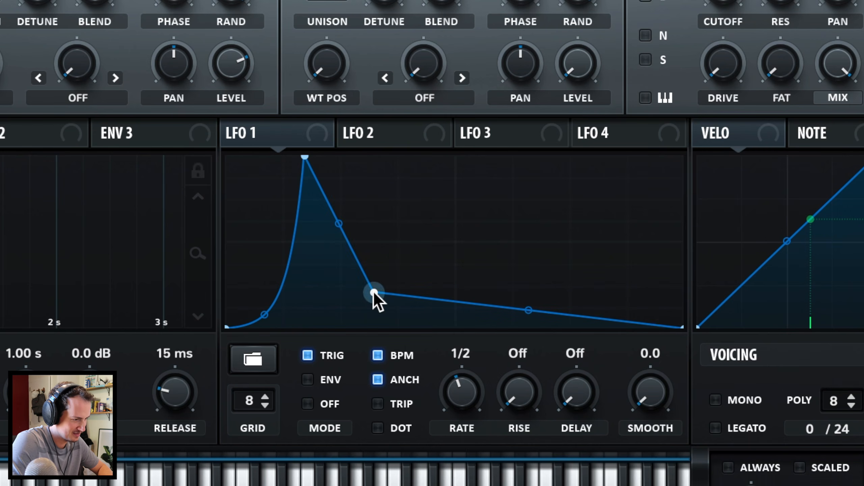
double_click(387, 254)
drag(387, 254, 397, 293)
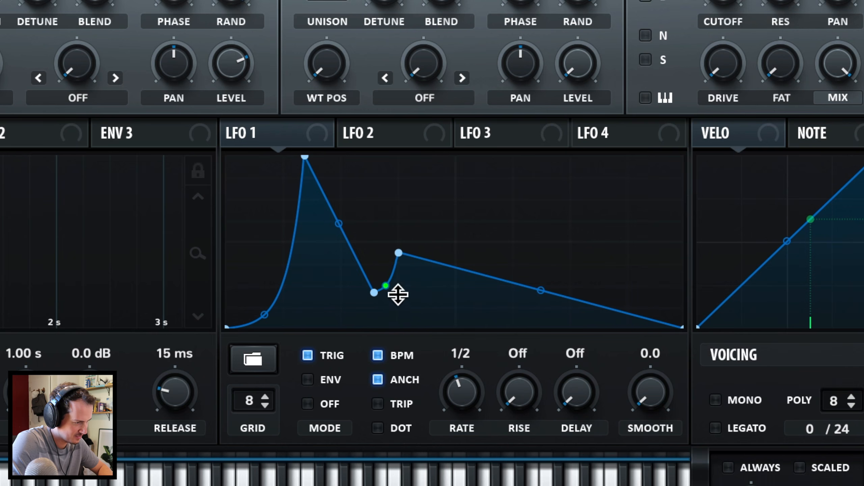
double_click(454, 279)
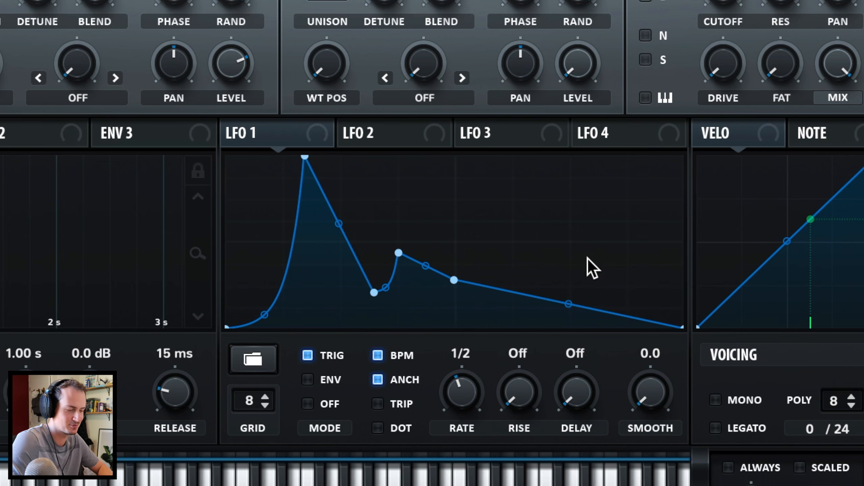
double_click(587, 258)
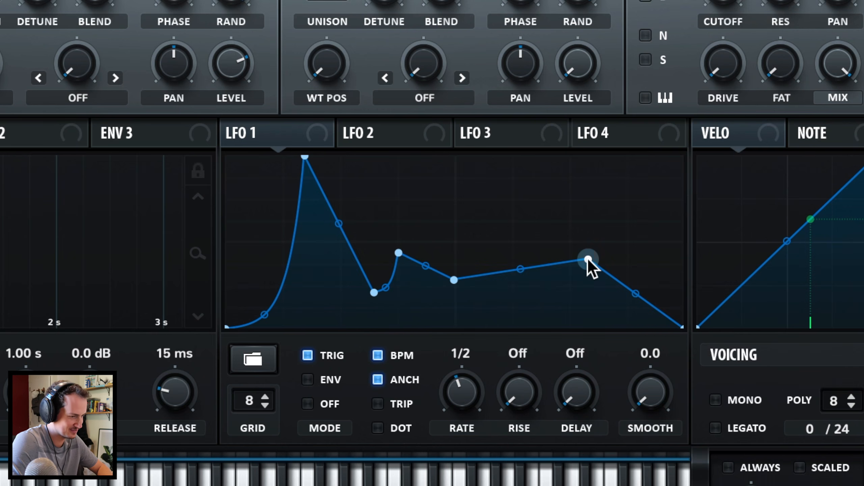
drag(575, 300, 557, 277)
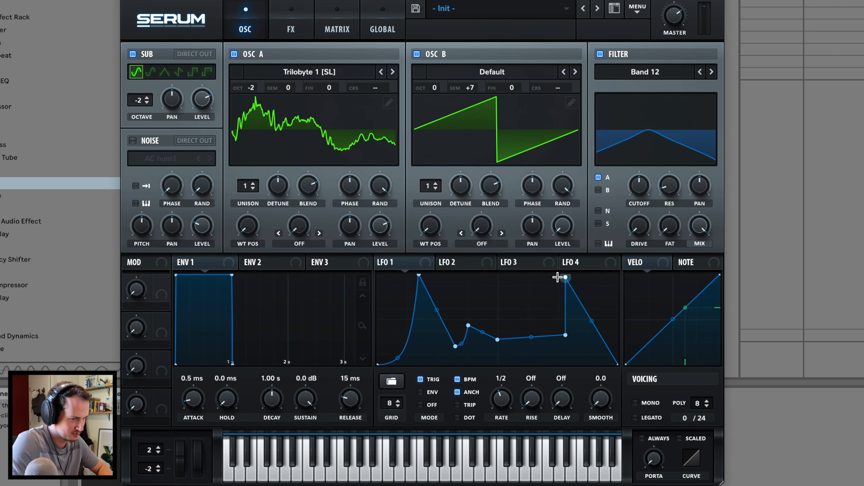
- Refine LFO 1's shape by lowering the first peak, straightening its rise, slanting the late peak's rise and widening the gap between dip and bump
drag(565, 335, 558, 335)
drag(419, 275, 420, 299)
drag(397, 358, 397, 342)
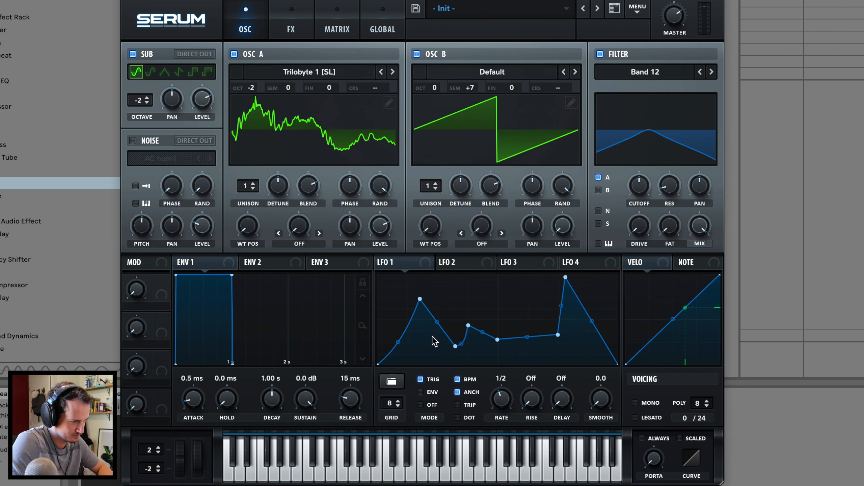
drag(438, 323, 437, 316)
drag(455, 346, 448, 346)
drag(468, 325, 473, 324)
- Show oscillator A's wavetable in 3D, raise its position past the middle and modulate that position slightly with LFO 1
drag(381, 262, 271, 264)
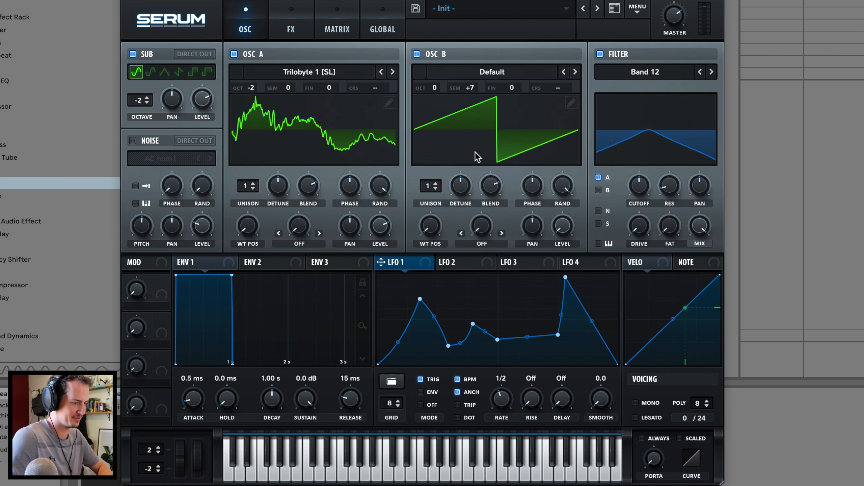
click(291, 131)
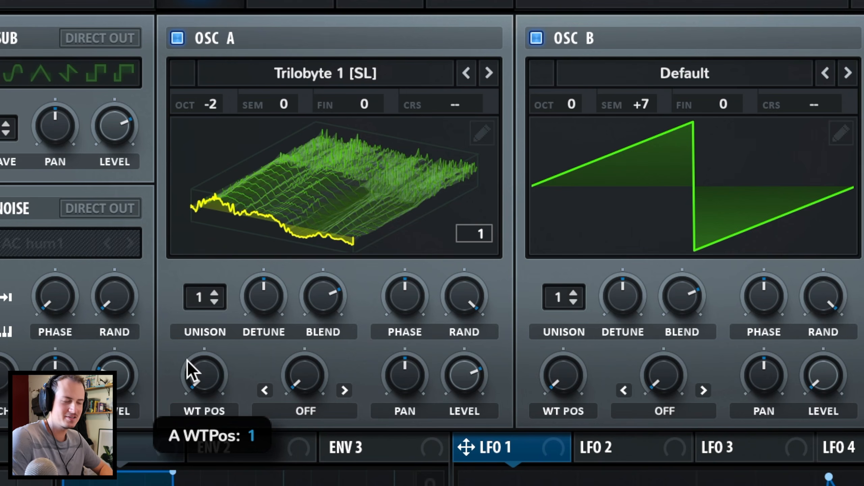
drag(241, 223, 287, 176)
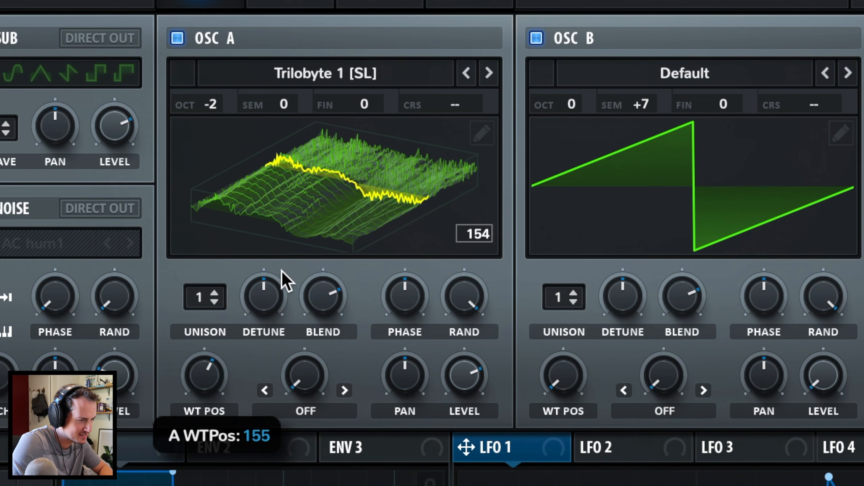
drag(282, 270, 303, 261)
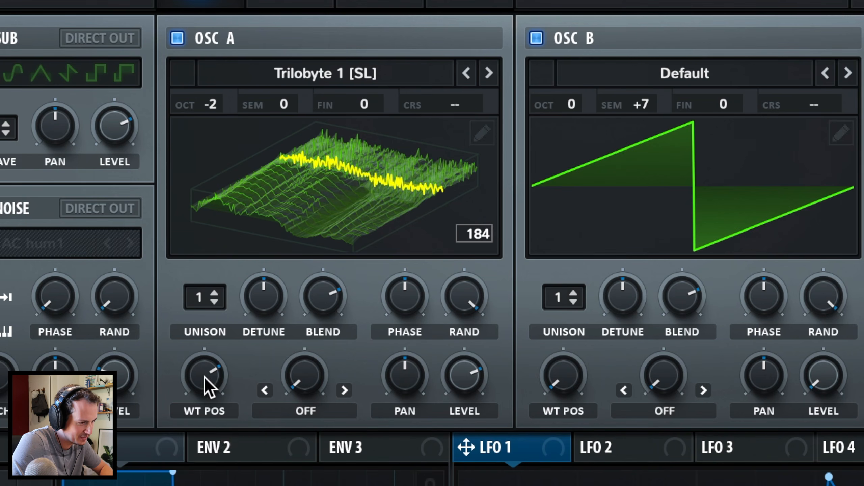
drag(203, 377, 204, 414)
drag(285, 285, 129, 247)
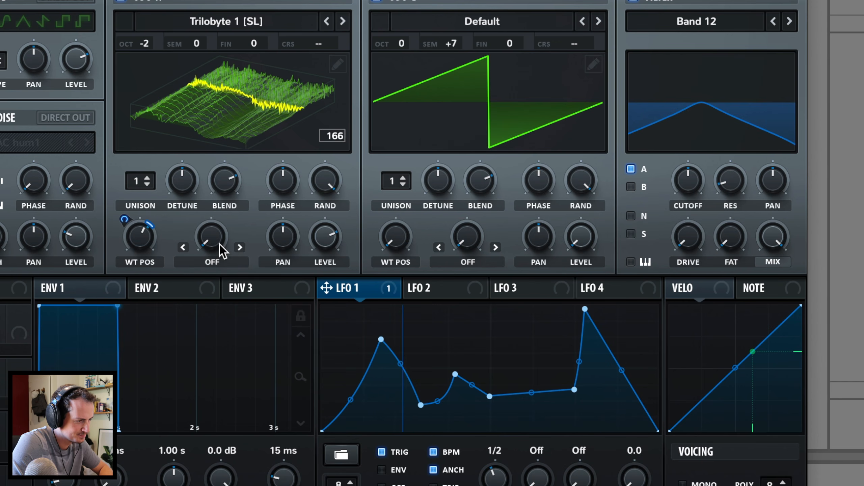
- Lower the filter cutoff and modulate it upward with LFO 1
mouse_move(689, 182)
drag(689, 182, 665, 209)
drag(344, 288, 677, 189)
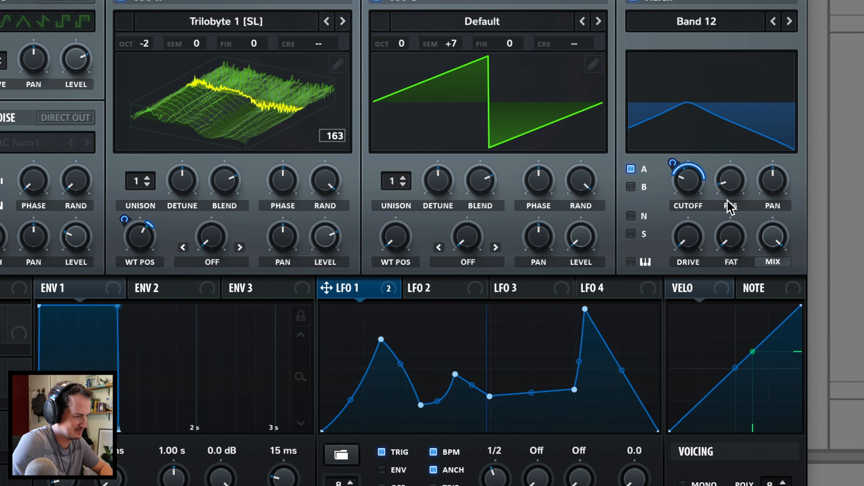
- Raise the filter's resonance and Fat amounts moderately
drag(729, 199, 734, 163)
drag(738, 242, 741, 152)
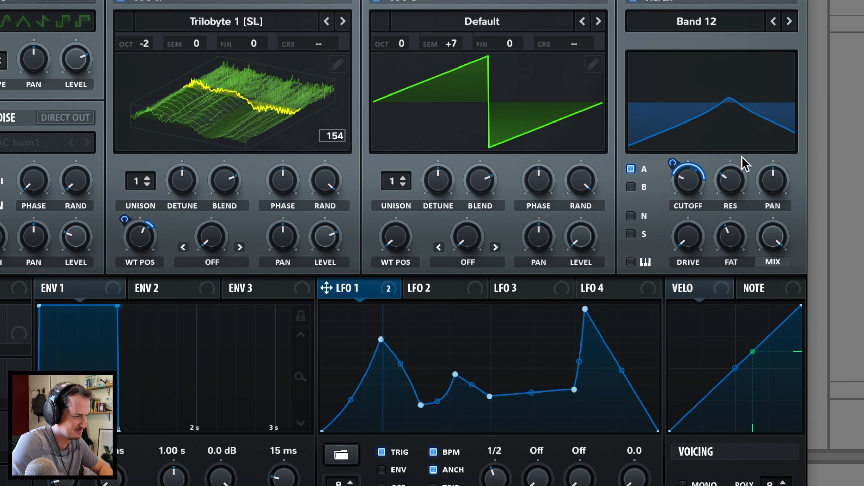
- Set oscillator A's warp mode to FM (From B) and raise its amount slightly
click(229, 262)
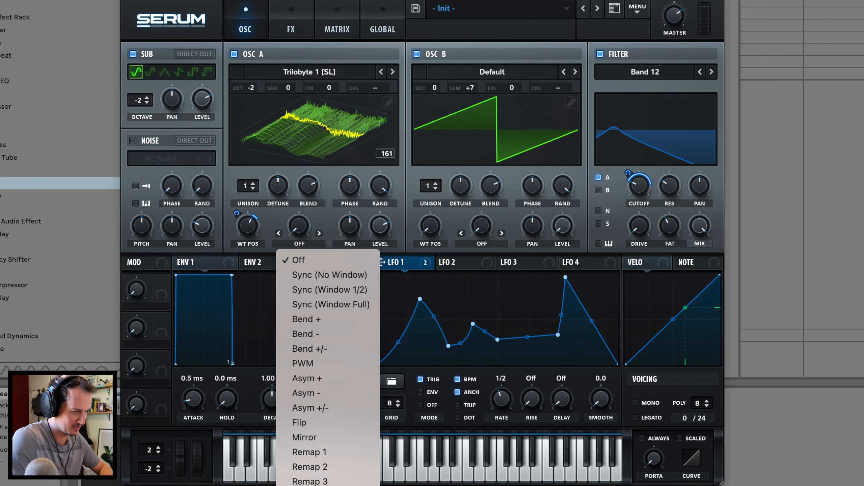
click(316, 485)
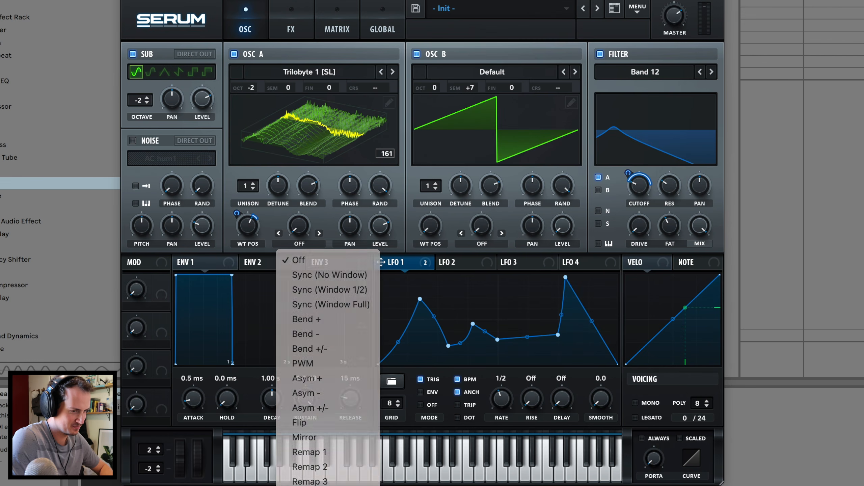
drag(298, 226, 291, 193)
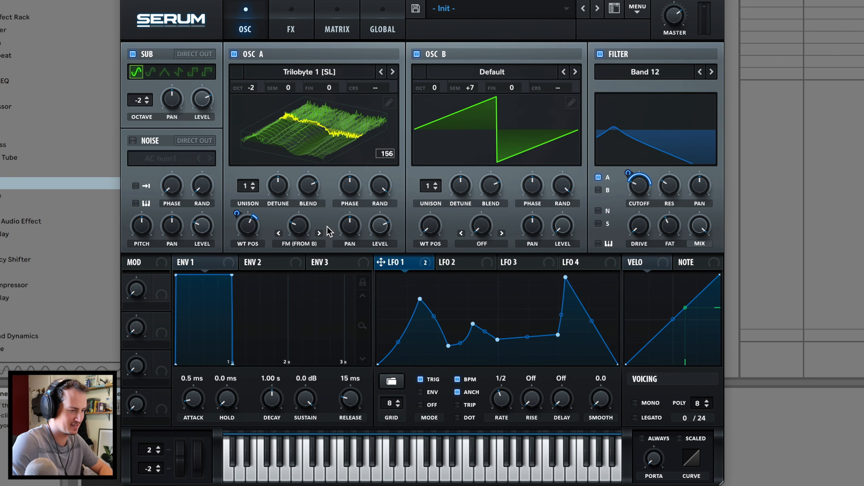
- Raise oscillator A's wavetable position a little further and lower the sub oscillator's level
mouse_move(251, 226)
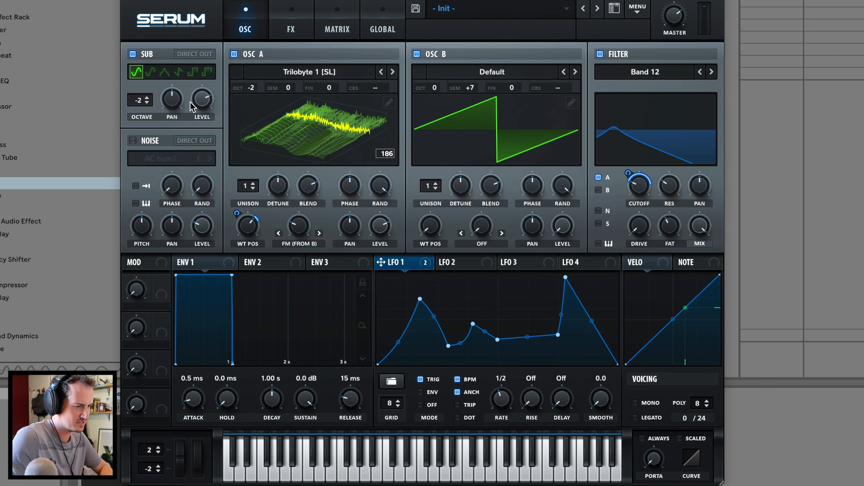
mouse_move(200, 107)
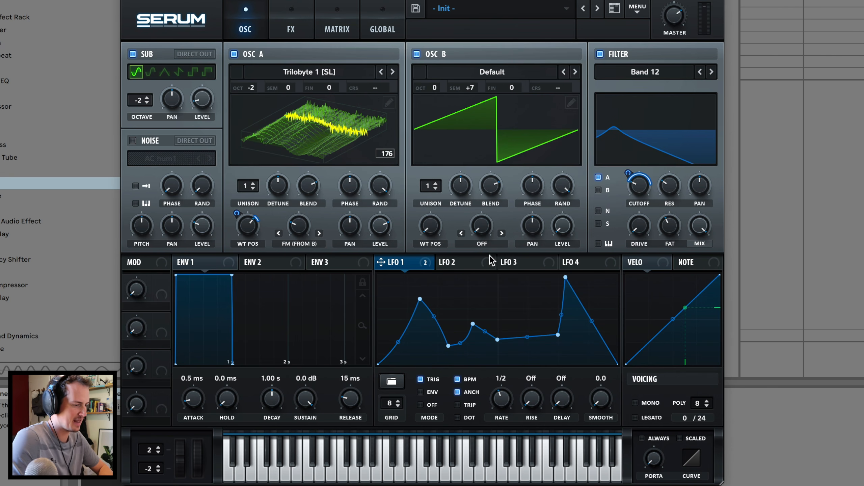
- Modulate oscillator A's FM (From B) amount with LFO 2, and set LFO 2 to Trig mode at a 1/2 rate
click(445, 264)
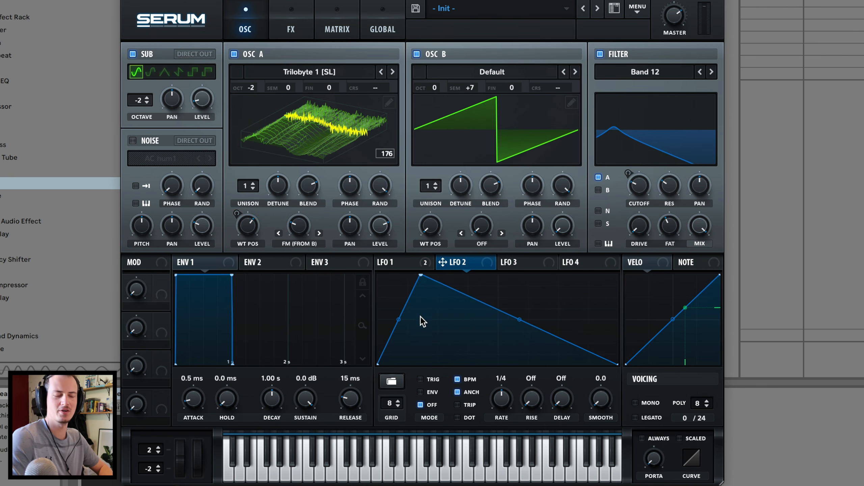
drag(450, 262, 289, 246)
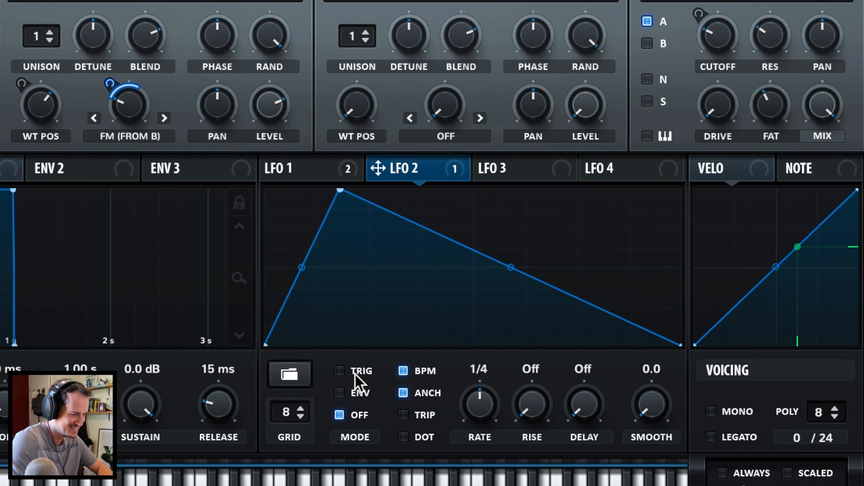
click(430, 380)
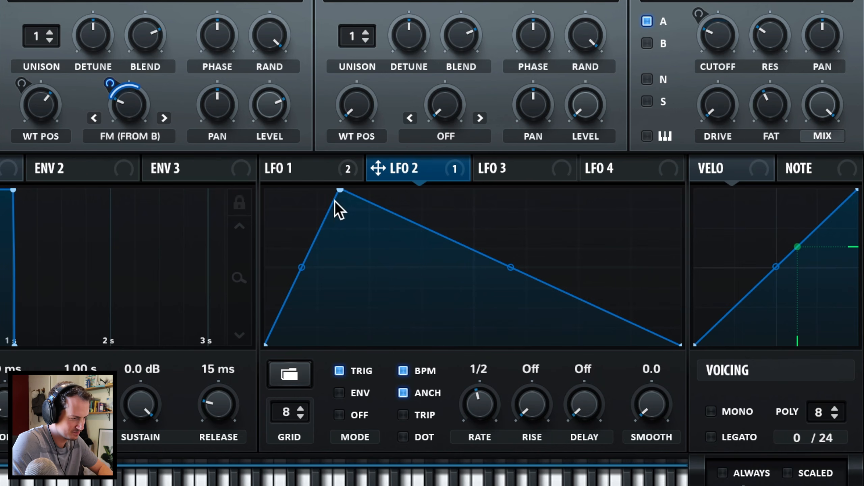
- Reshape LFO 2 with an earlier first peak that falls along a curved decay to a low point before mid-cycle
drag(335, 201, 313, 204)
double_click(391, 296)
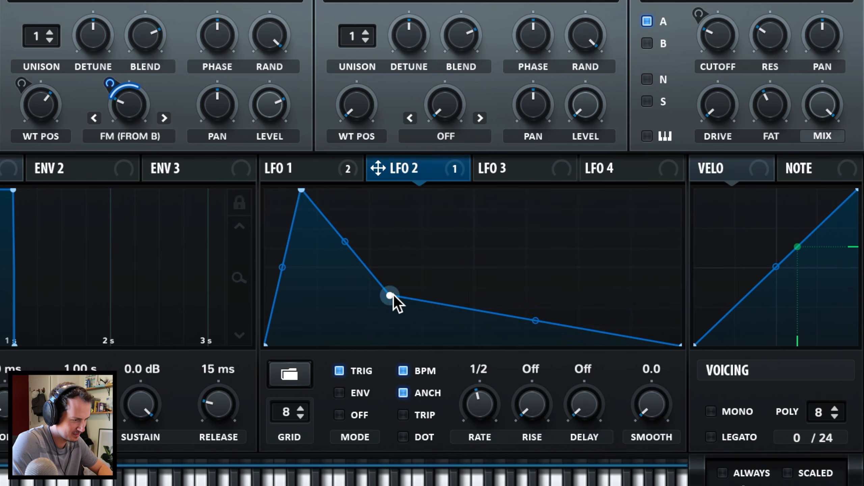
drag(388, 291, 422, 293)
drag(355, 247, 361, 282)
- Draw two sharp spikes around the middle of LFO 2's cycle, rising vertically from the end of the first decay
double_click(558, 293)
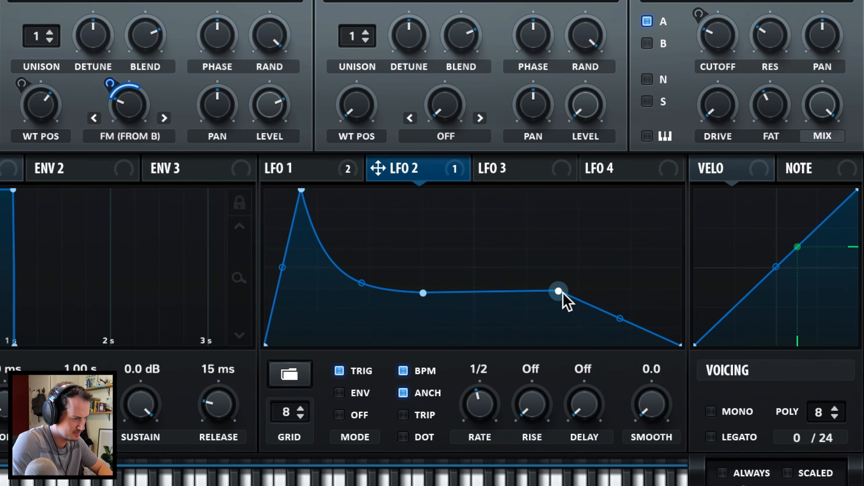
drag(562, 293, 371, 195)
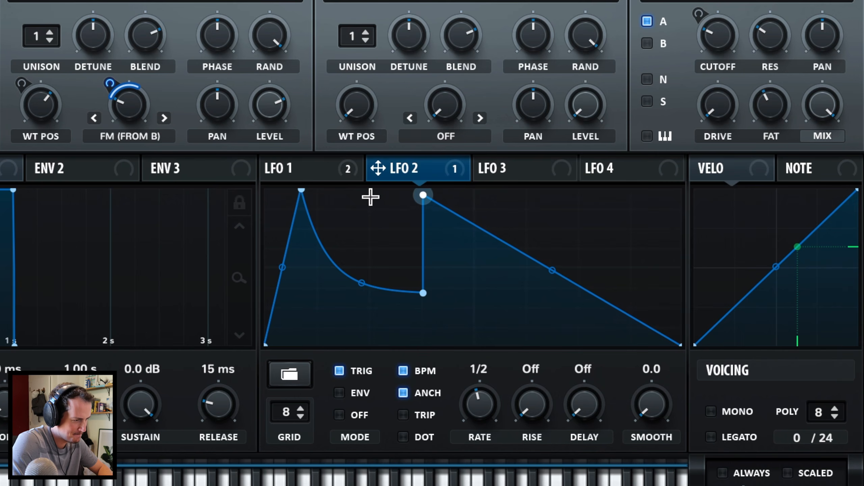
drag(424, 294, 420, 295)
drag(485, 318, 500, 336)
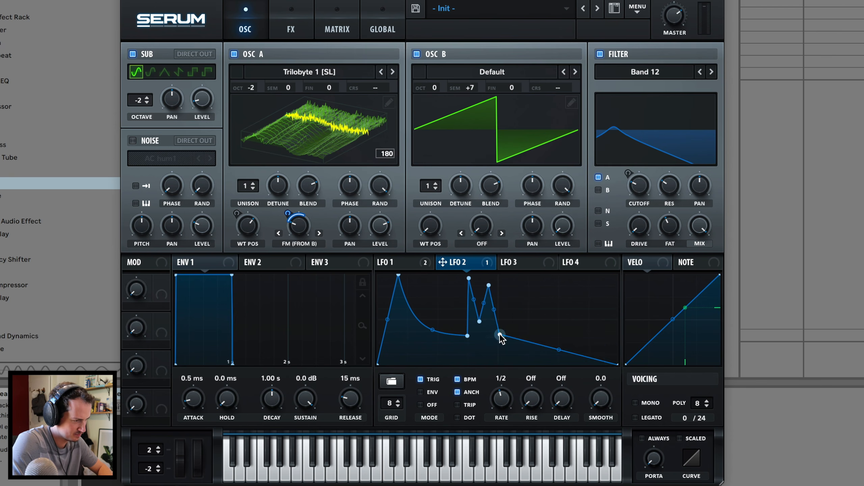
- Add a late peak with a curved rise to LFO 2 and refine the heights and curves of the mid-cycle spikes
double_click(560, 283)
drag(530, 308, 530, 334)
drag(485, 301, 482, 279)
drag(494, 310, 492, 291)
drag(478, 324, 481, 337)
drag(484, 276, 485, 302)
drag(468, 278, 470, 275)
drag(468, 336, 466, 338)
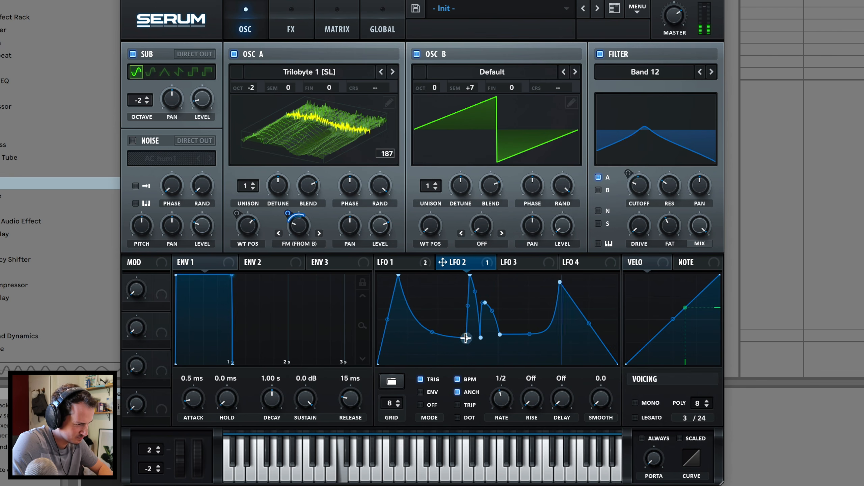
- Move LFO 2's first peak later, and fine-tune its last peak and its modulation amount on oscillator A's FM (From B)
drag(398, 275, 423, 274)
drag(560, 282, 561, 285)
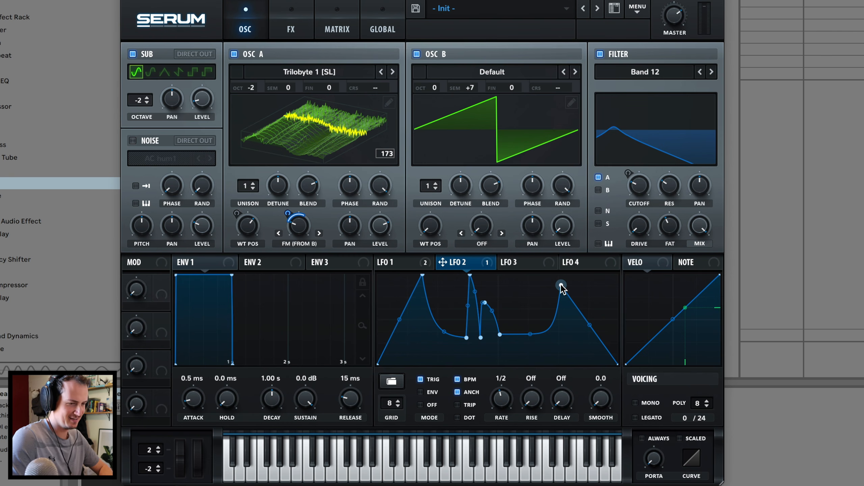
drag(288, 214, 289, 216)
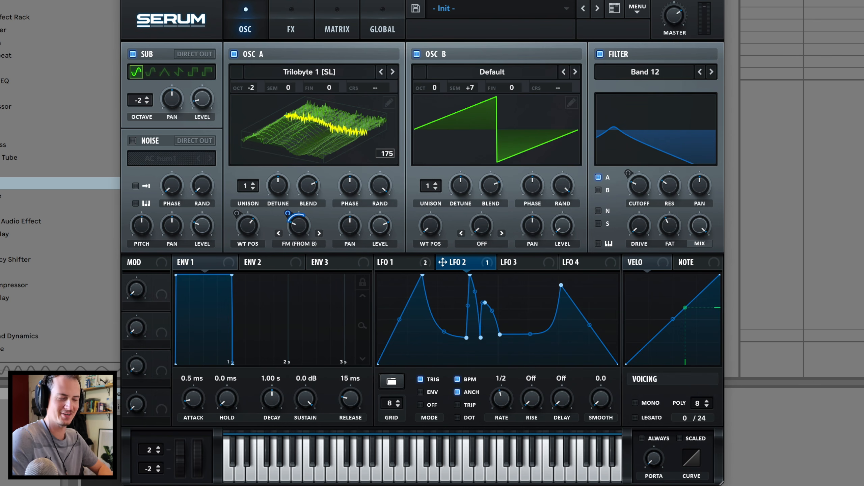
- Shape LFO 3 to start low and decay along a curve to zero near mid-cycle
click(516, 262)
drag(515, 278, 373, 342)
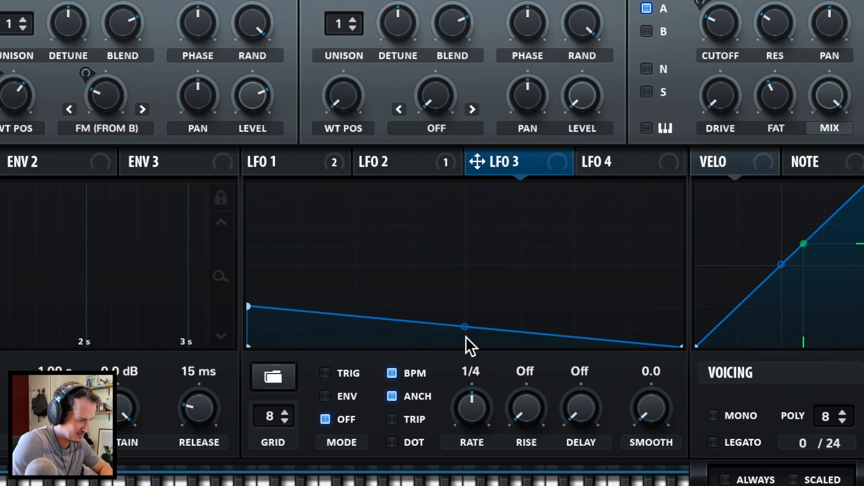
double_click(498, 360)
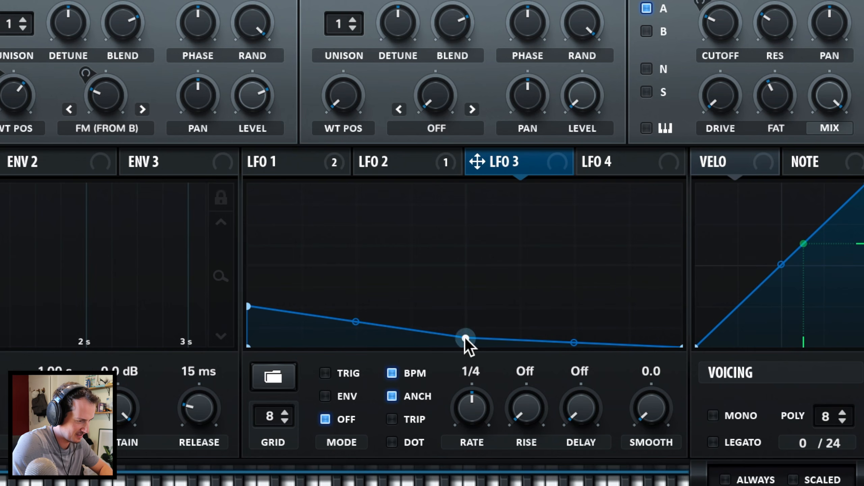
drag(438, 350, 430, 365)
drag(343, 347, 341, 350)
mouse_move(466, 336)
mouse_down()
mouse_move(469, 360)
mouse_move(462, 349)
mouse_up()
- Add a smaller curved decay after LFO 3's midpoint and set LFO 3 to Trig mode at a 1/2 rate
double_click(470, 317)
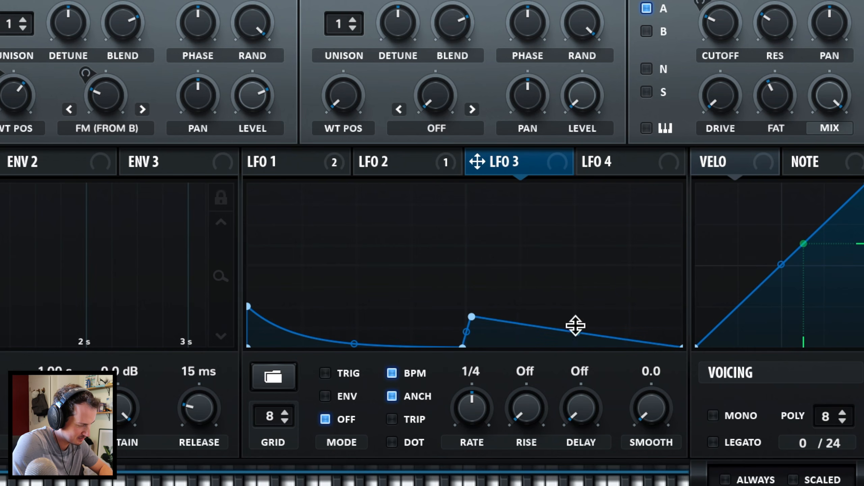
drag(575, 326, 492, 347)
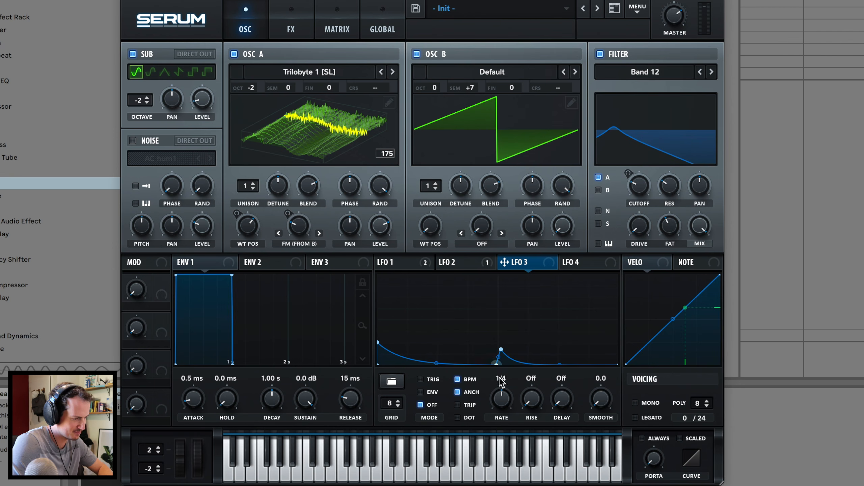
drag(502, 402, 502, 407)
click(420, 379)
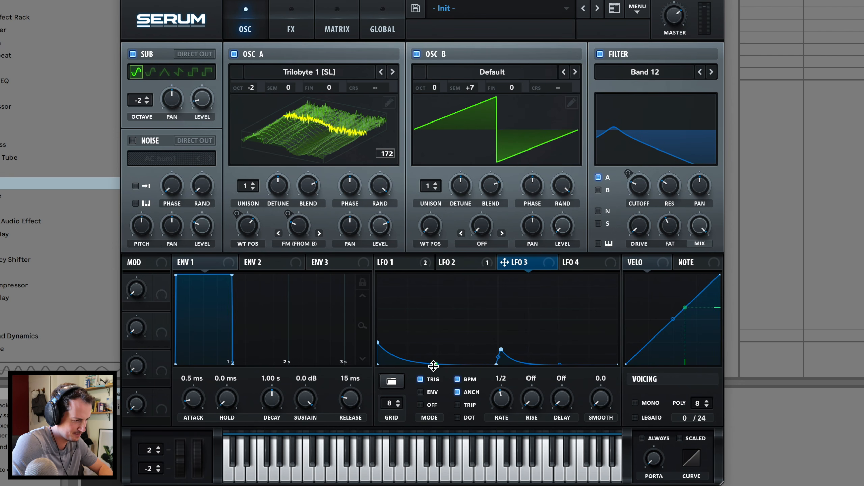
- Route LFO 3 to Mast.Tun in the fourth modulation matrix slot as a one-directional modulation
click(323, 35)
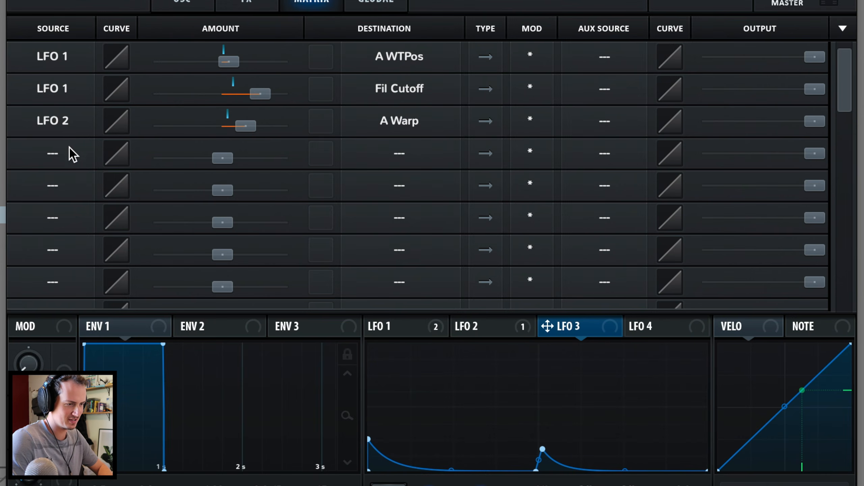
click(163, 140)
click(92, 325)
click(398, 156)
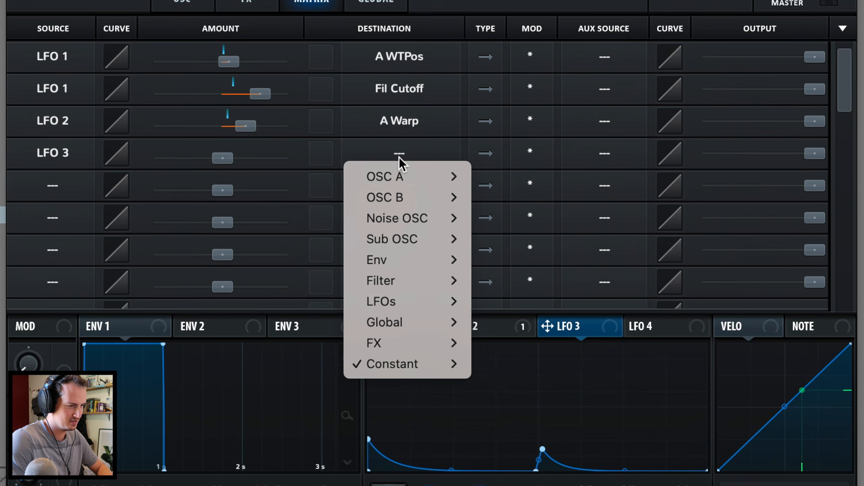
mouse_move(437, 319)
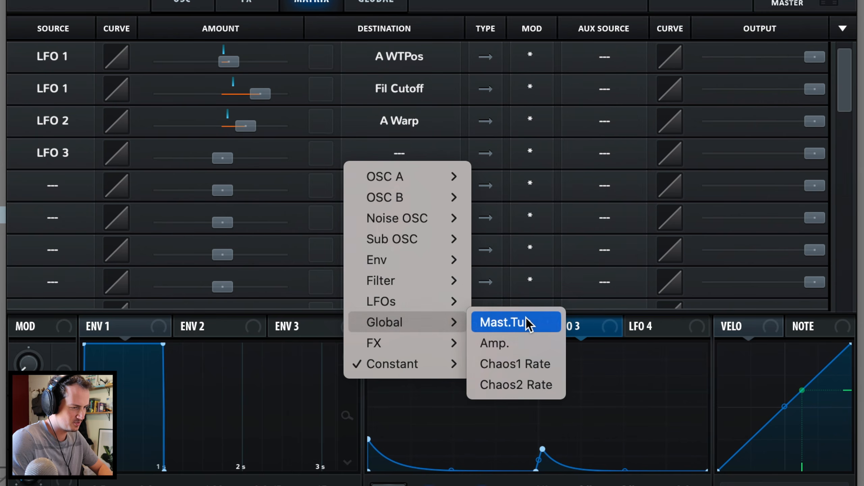
click(524, 323)
click(485, 152)
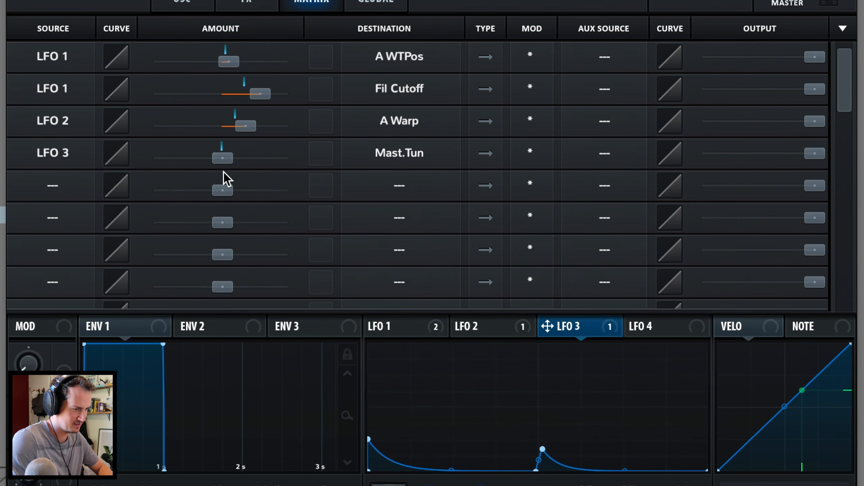
- Adjust LFO 3's modulation amount on Mast.Tun and shift LFO 3's second peak slightly earlier so it rises vertically
drag(223, 170, 267, 159)
drag(544, 452, 537, 447)
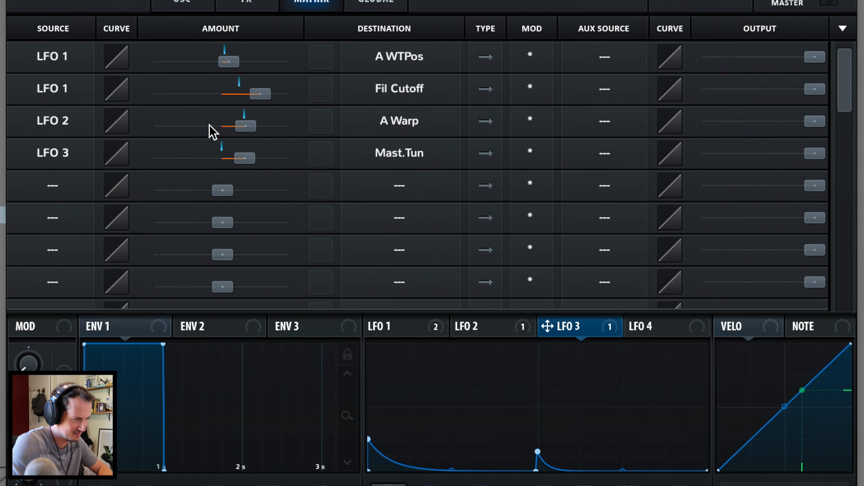
drag(245, 158, 200, 161)
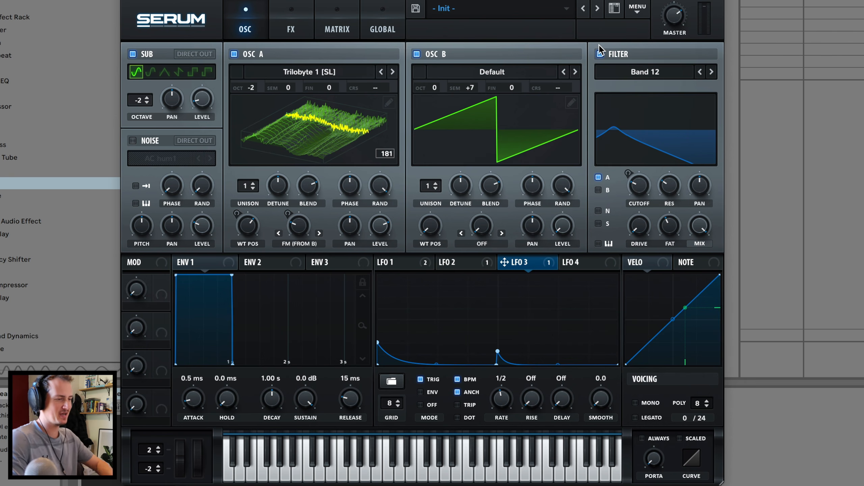
- In the Hyper/Dimension effect, lower the Hyper mix and Dimension size, and raise the Dimension mix slightly
click(289, 17)
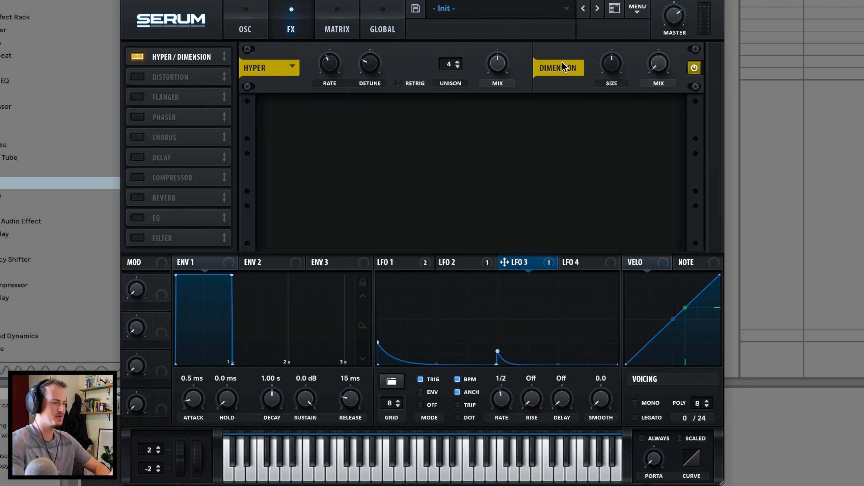
drag(505, 62, 491, 100)
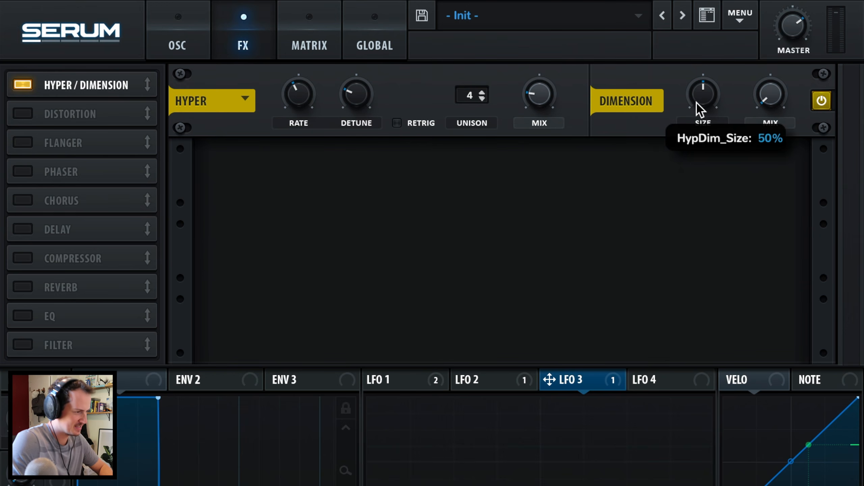
drag(606, 74, 598, 116)
drag(778, 91, 780, 60)
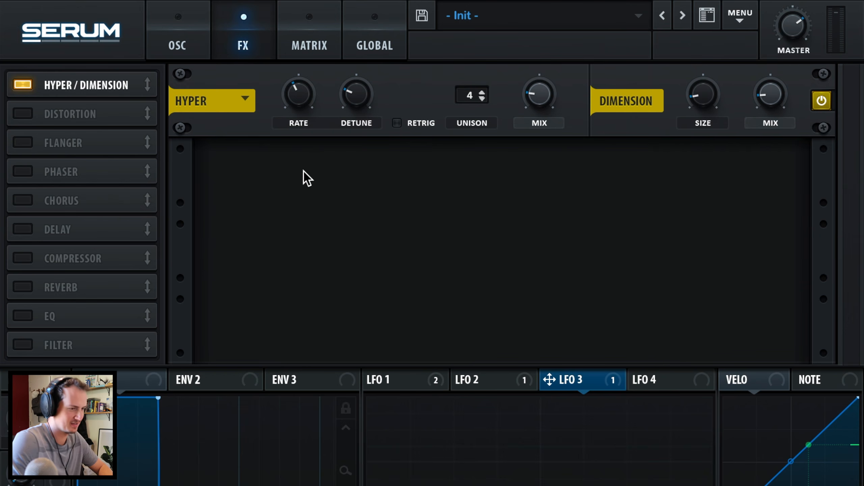
- Enable Tube distortion with a high drive and Chorus with a reduced mix
click(23, 113)
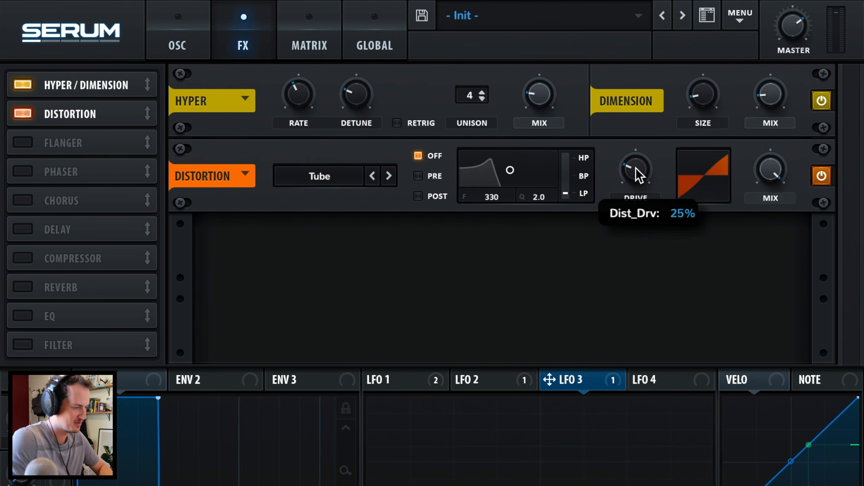
drag(635, 167, 671, 68)
click(22, 200)
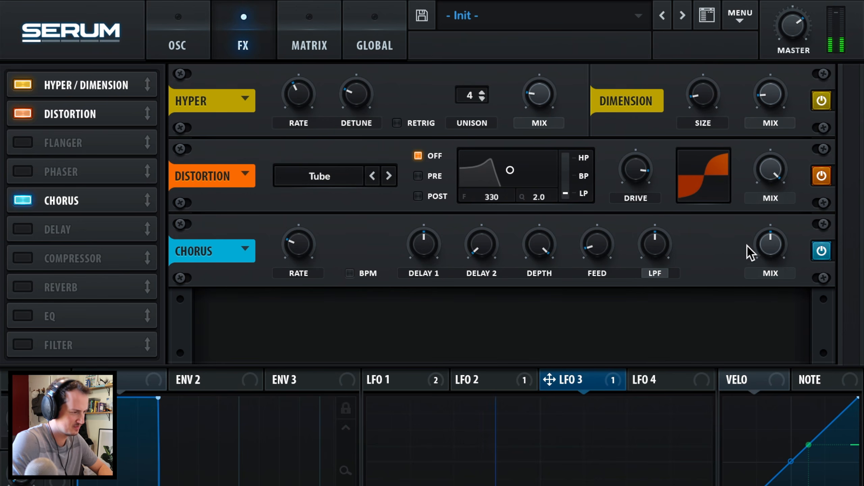
drag(748, 251, 746, 292)
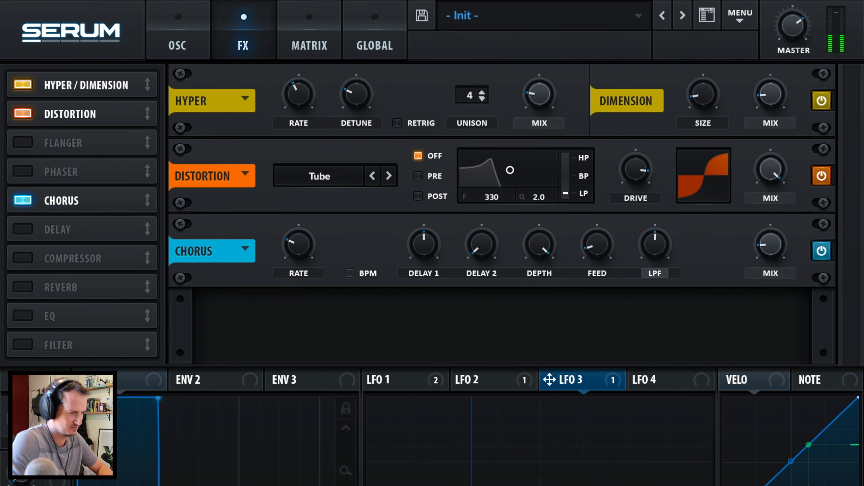
- Enable the Compressor in Multiband mode and raise its gain slightly
click(23, 257)
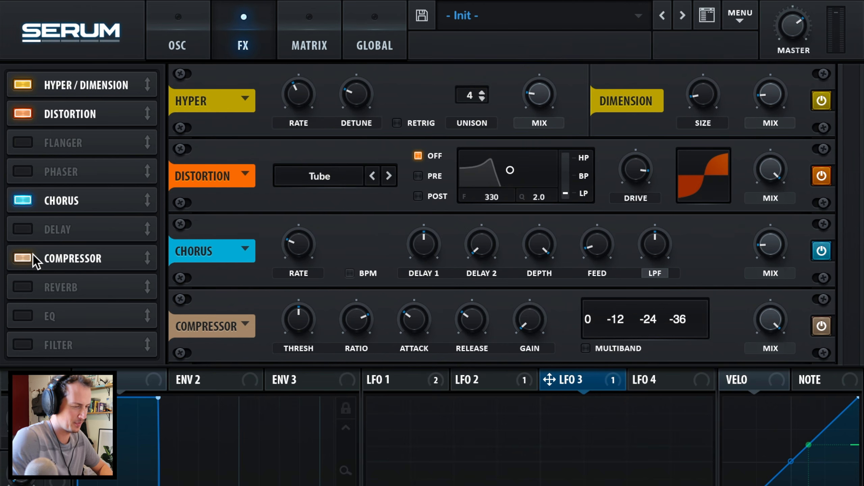
click(618, 349)
drag(530, 325, 528, 273)
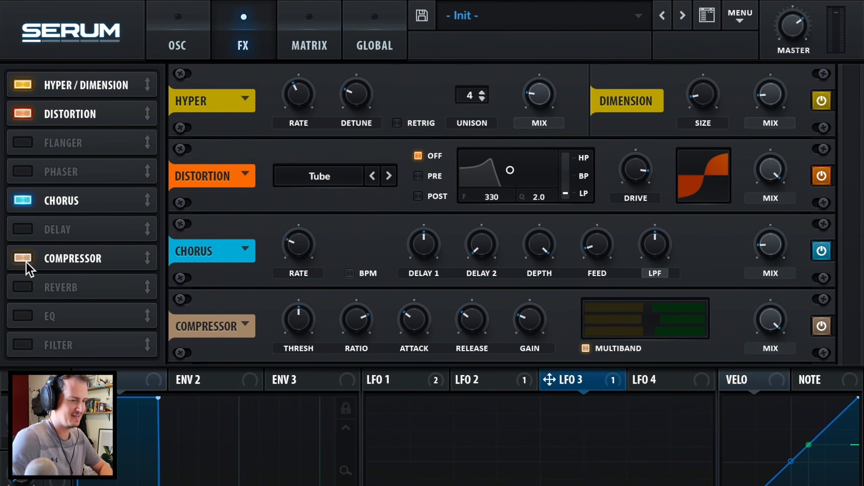
- Add a Phaser after the Compressor and modulate its mix with LFO 1 at an amount of 81
click(24, 171)
drag(89, 175, 89, 262)
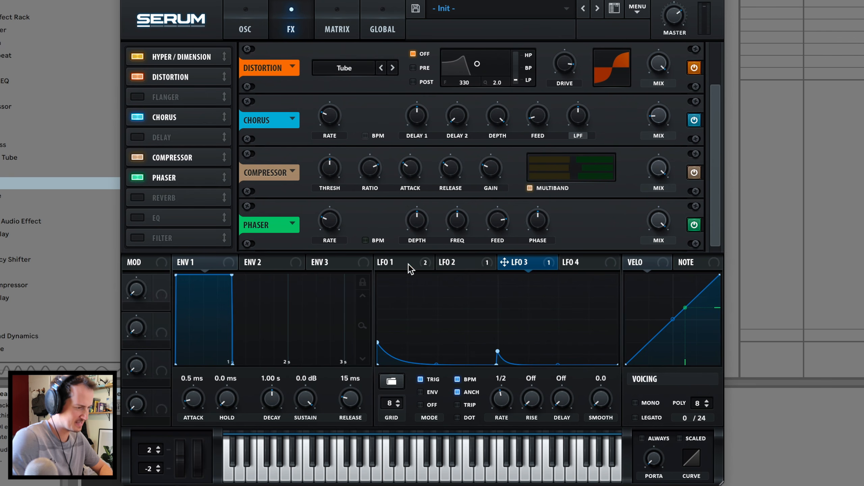
drag(375, 381, 736, 303)
mouse_move(664, 225)
mouse_down()
mouse_move(661, 167)
mouse_move(669, 168)
mouse_up()
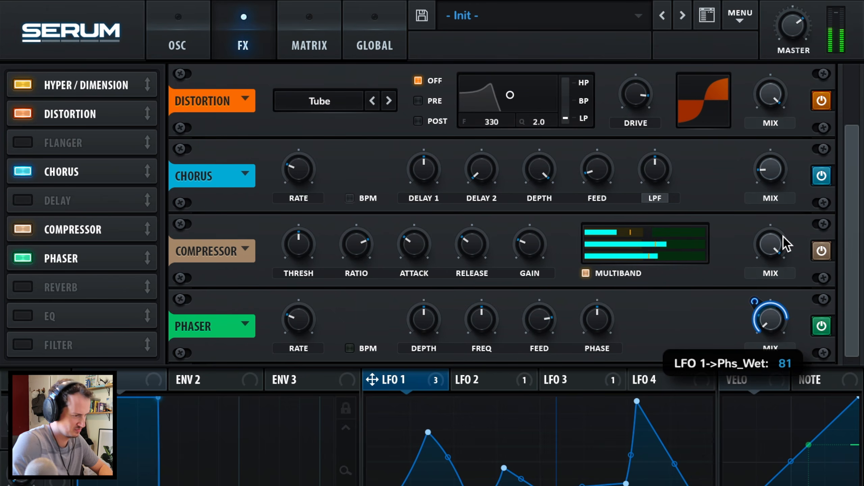
- Set the Phaser's frequency low, reduce its depth, and adjust LFO 1's modulation of its mix
drag(476, 320, 446, 434)
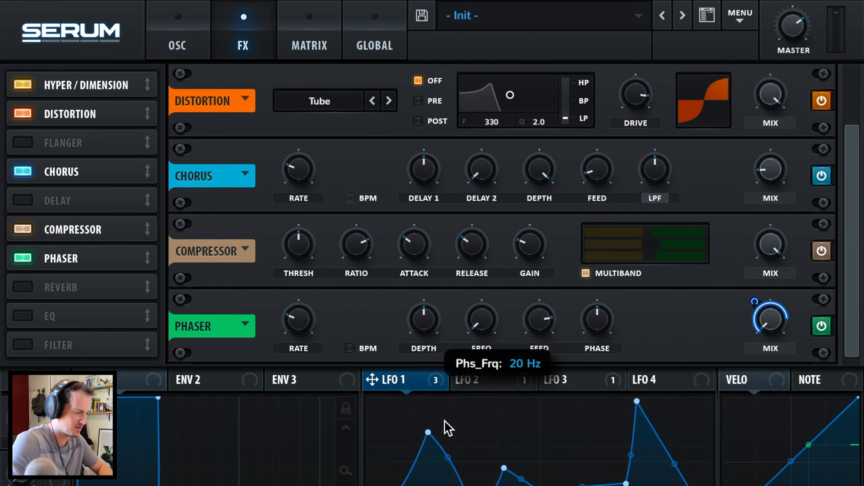
mouse_move(465, 386)
mouse_down()
mouse_move(463, 398)
mouse_move(458, 390)
mouse_up()
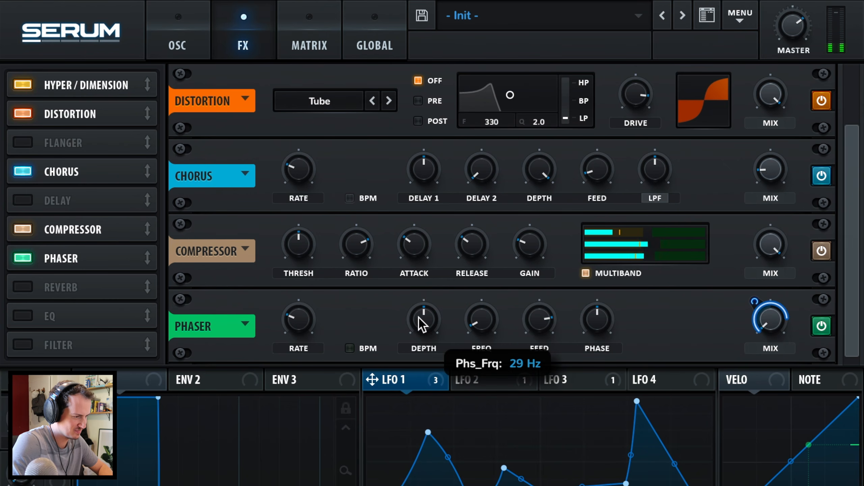
drag(423, 320, 405, 375)
drag(474, 338, 476, 319)
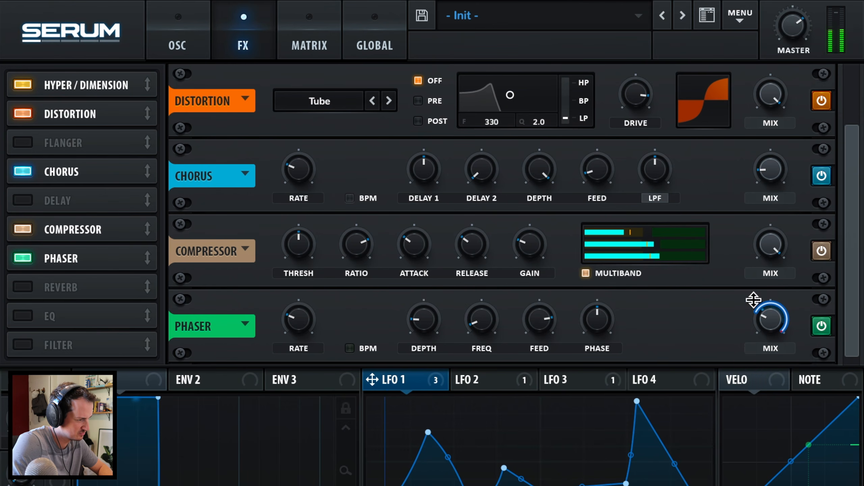
mouse_move(754, 301)
mouse_down()
mouse_move(763, 315)
mouse_move(754, 314)
mouse_up()
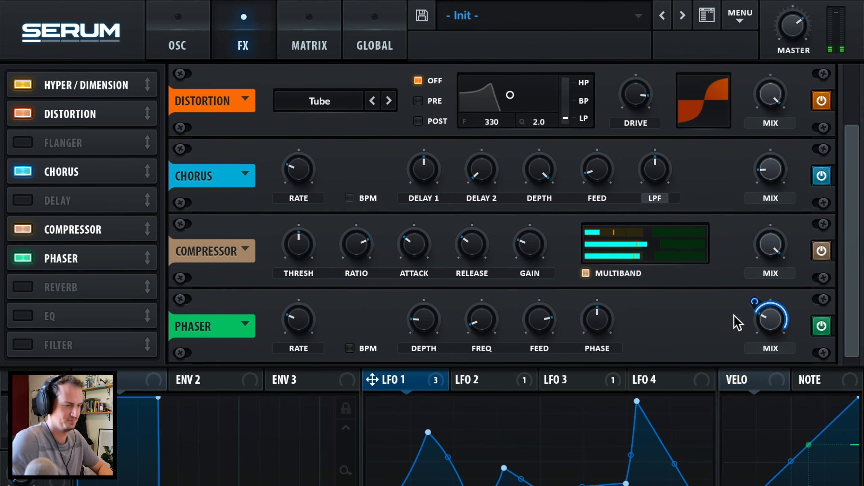
- Enable the EQ with a peak-shaped low band, cut that band's gain deeply and fine-tune its frequency
click(20, 315)
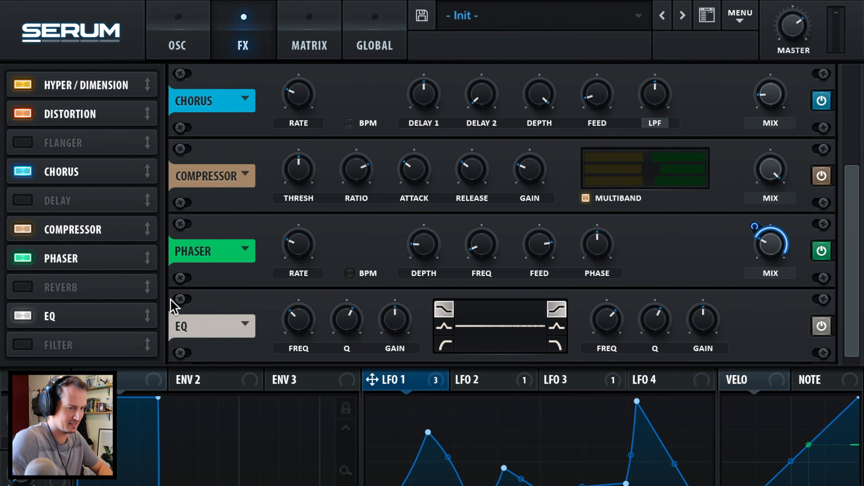
click(444, 326)
drag(396, 327, 379, 407)
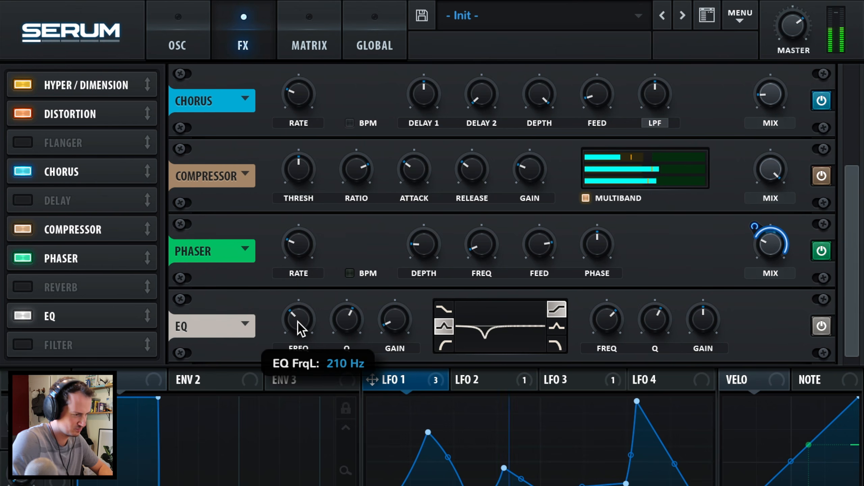
mouse_move(297, 321)
mouse_down()
mouse_move(308, 273)
mouse_move(299, 312)
mouse_up()
click(160, 44)
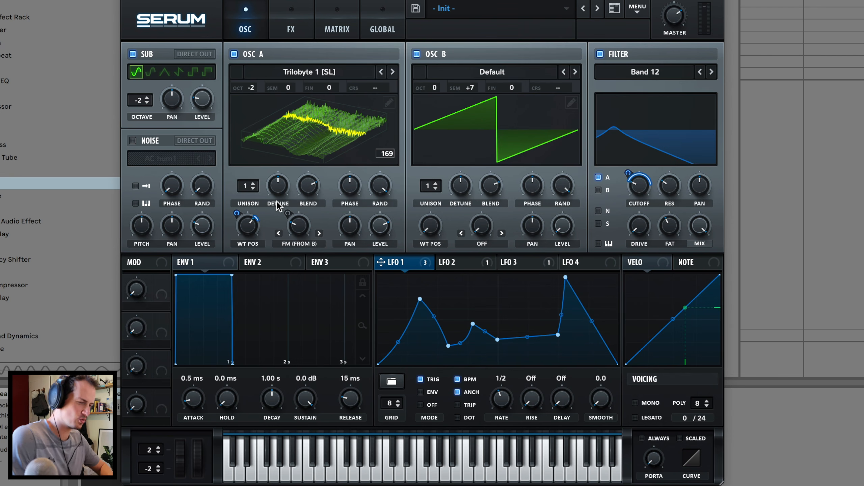
- Lower Oscillator A's wavetable position and slightly readjust its FM amount from Oscillator B
mouse_move(240, 225)
mouse_down()
mouse_move(226, 272)
mouse_move(242, 229)
mouse_move(242, 239)
mouse_up()
drag(295, 230, 293, 230)
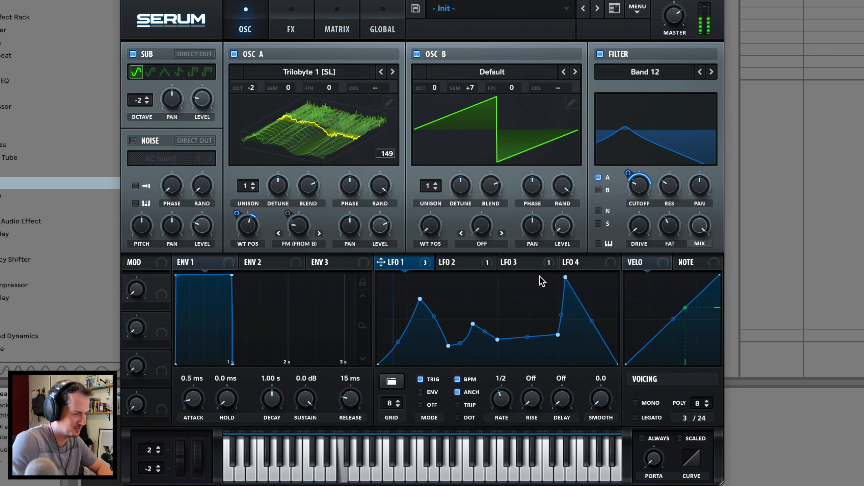
- Fine-tune the Band 12 filter's cutoff around 45 Hz and slightly lower the sub oscillator's level
drag(633, 186, 627, 202)
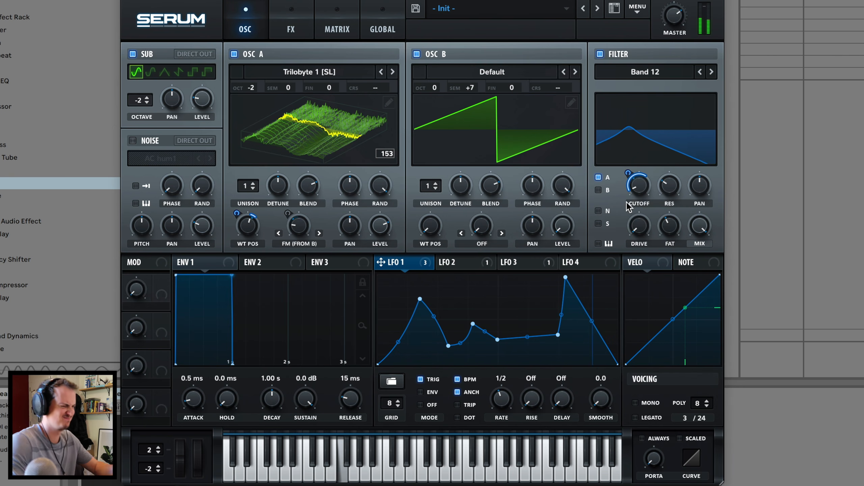
mouse_move(204, 98)
mouse_down()
mouse_move(221, 17)
mouse_move(216, 106)
mouse_up()
drag(635, 183, 633, 160)
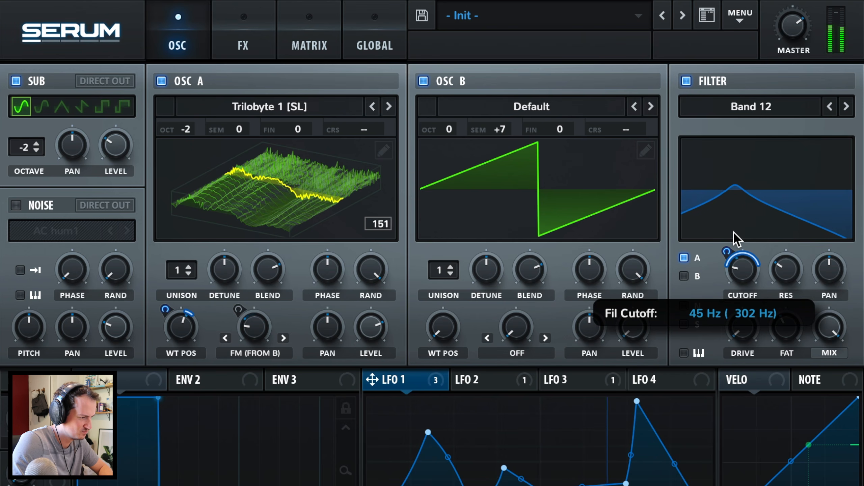
scroll(455, 114, up, 1)
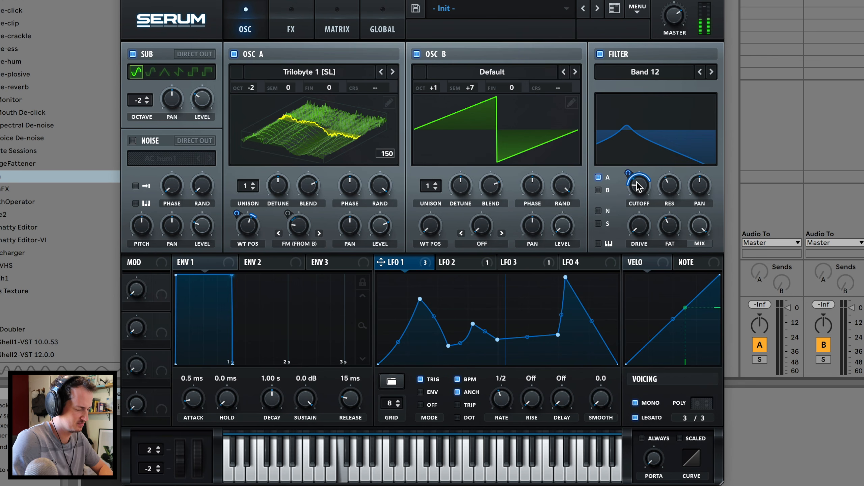
drag(741, 262, 739, 257)
drag(639, 183, 638, 187)
- Fine-tune Oscillator A's wavetable position, with its FM warp at 14% and Oscillator B's octave at +1
mouse_move(248, 226)
mouse_down()
mouse_move(240, 206)
mouse_move(239, 215)
mouse_up()
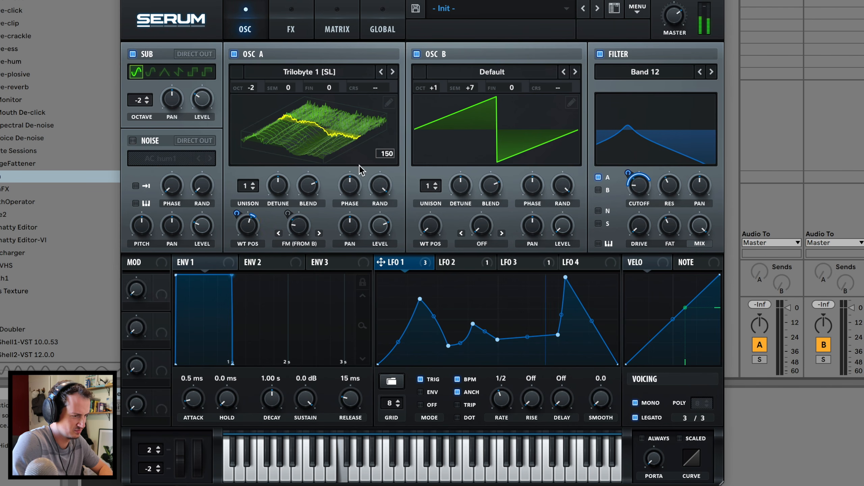
mouse_move(303, 224)
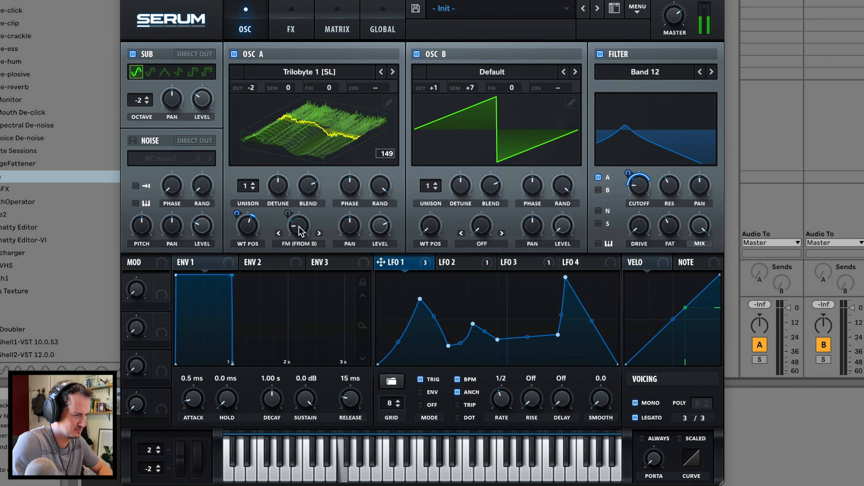
drag(301, 232, 298, 244)
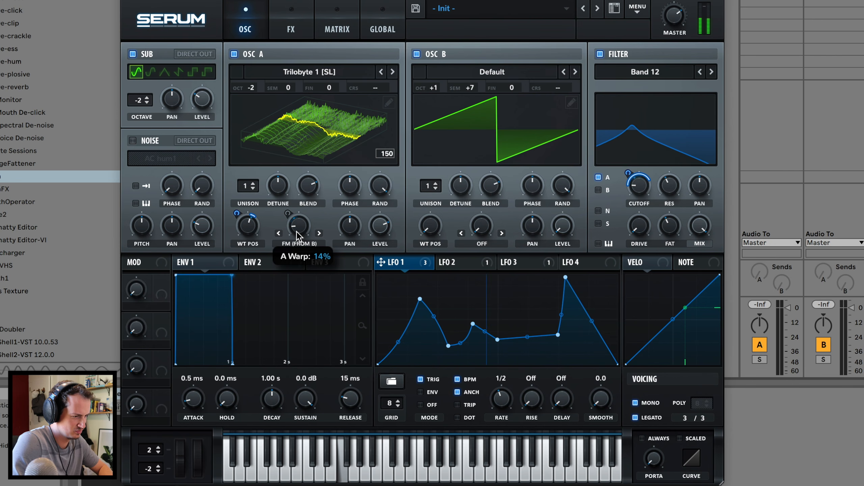
mouse_move(434, 92)
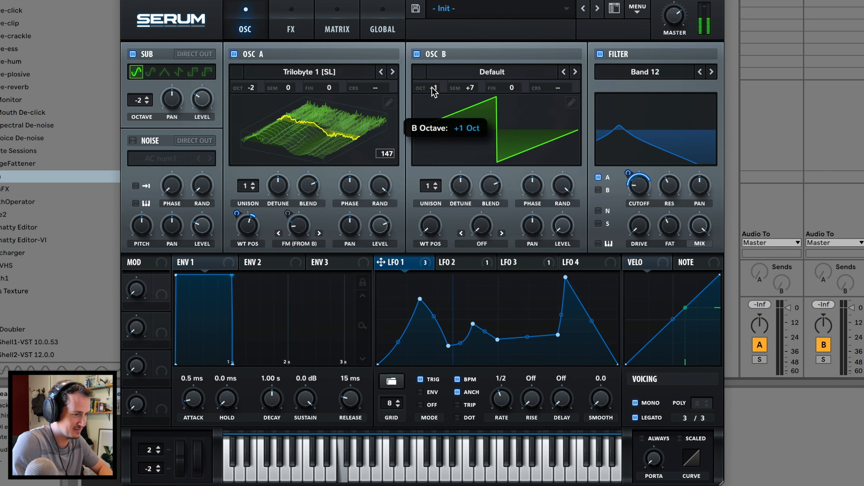
drag(437, 83, 434, 92)
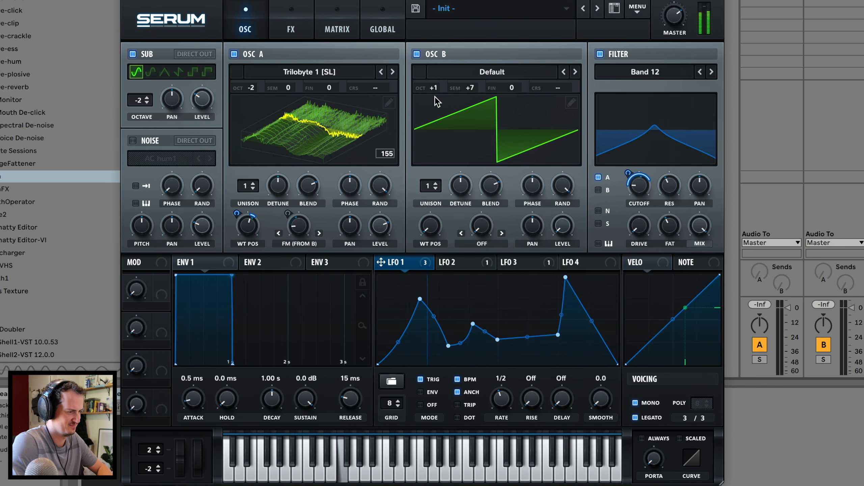
- Set LFO 1's modulation of the filter cutoff to 58 and slightly lower the two tallest peaks of the LFO 1 curve
drag(625, 175, 629, 176)
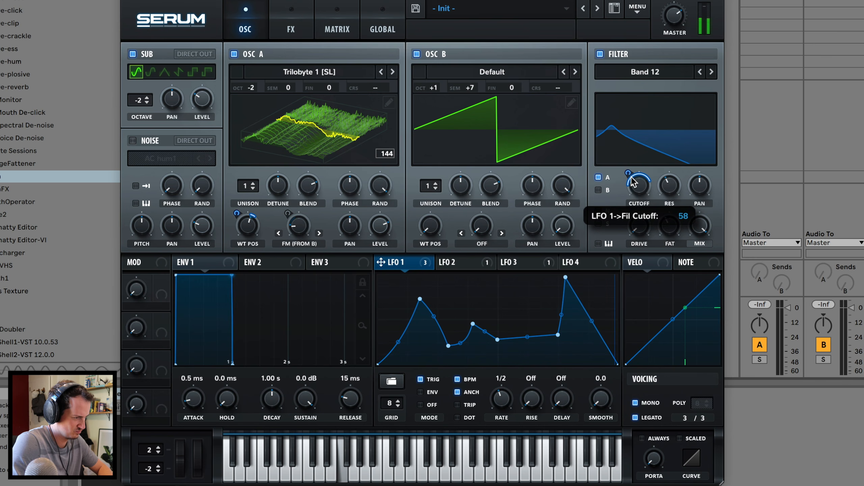
drag(565, 277, 563, 287)
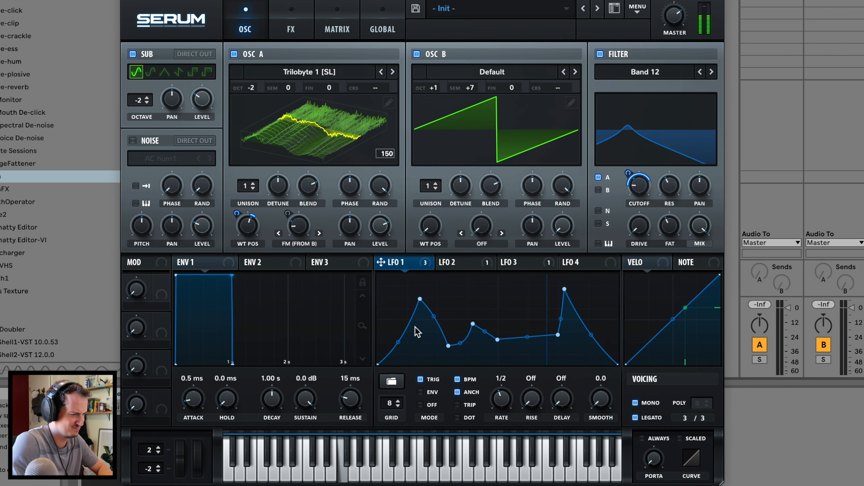
mouse_move(420, 296)
mouse_down()
mouse_move(411, 285)
mouse_move(416, 301)
mouse_up()
- Reduce LFO 1's modulation of the Phaser mix and raise the Q of the EQ's low band
click(291, 27)
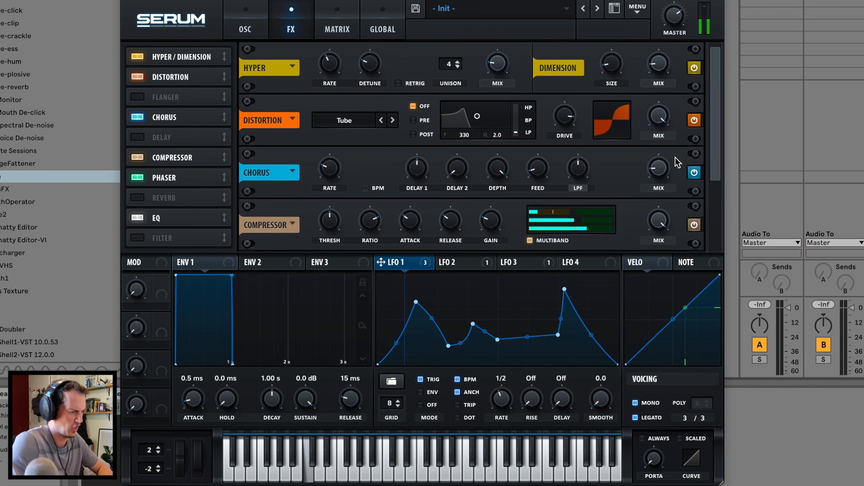
scroll(269, 167, down, 3)
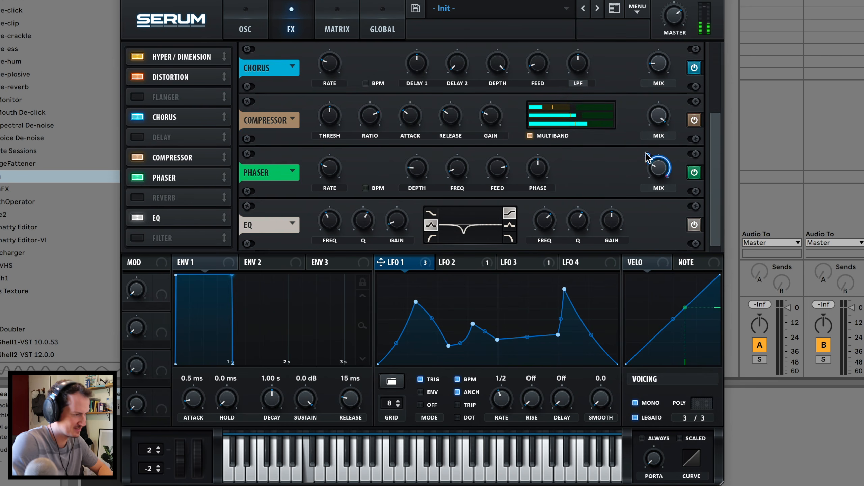
drag(646, 153, 646, 169)
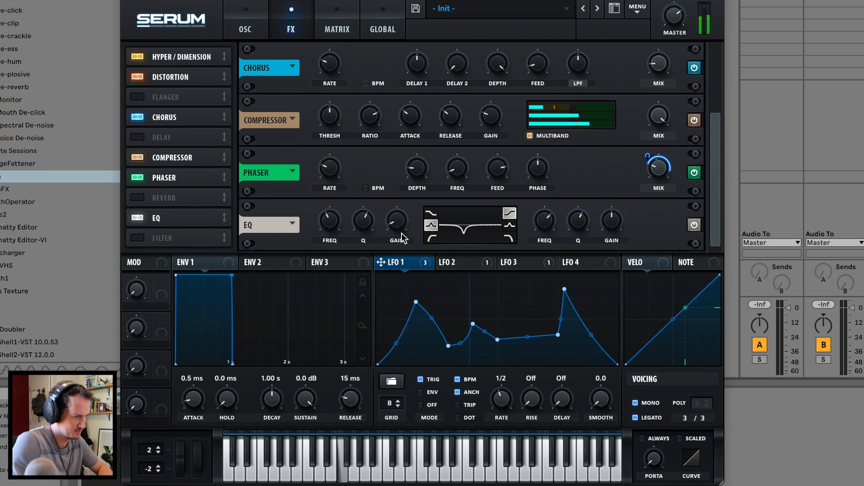
drag(363, 224, 363, 208)
- Sweep the filter cutoff down and bring it back up on the oscillator page
click(246, 28)
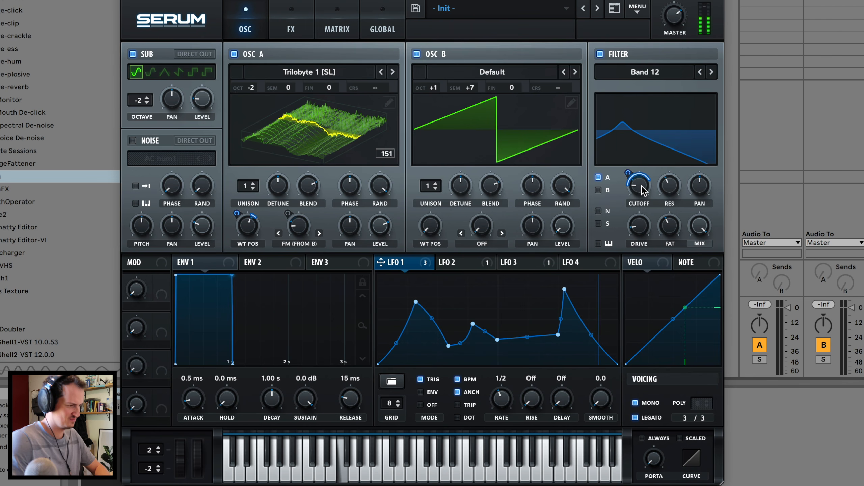
drag(642, 186, 639, 197)
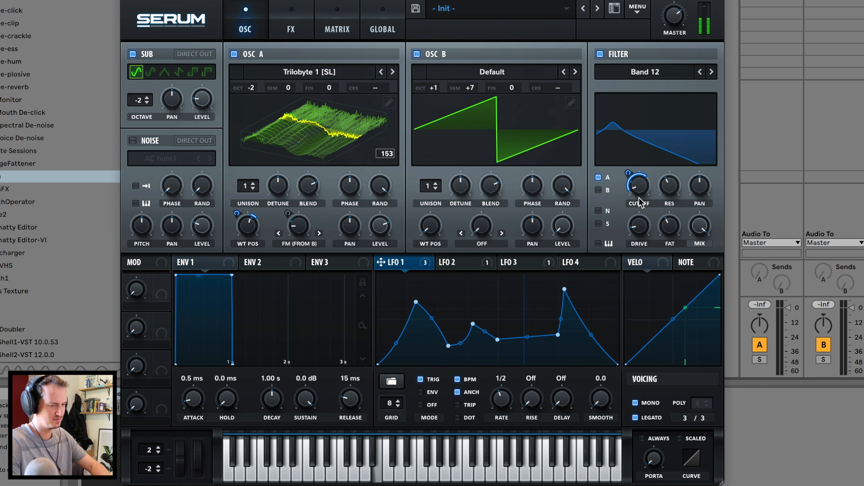
drag(644, 202, 644, 185)
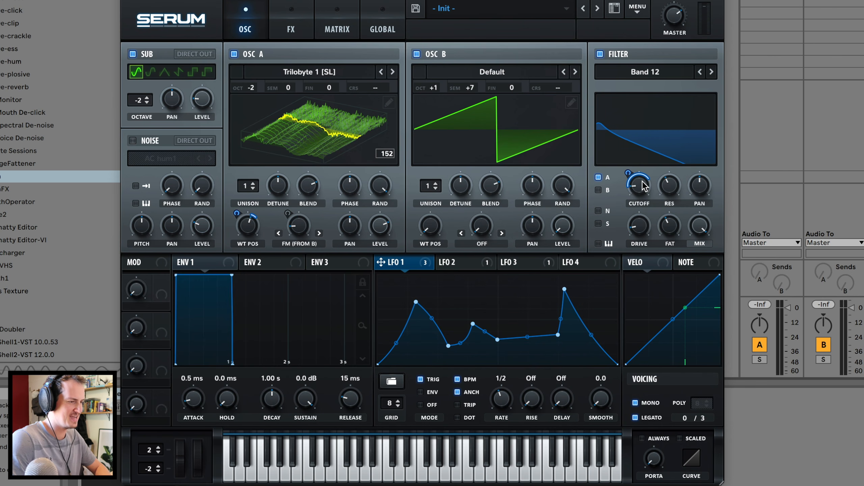